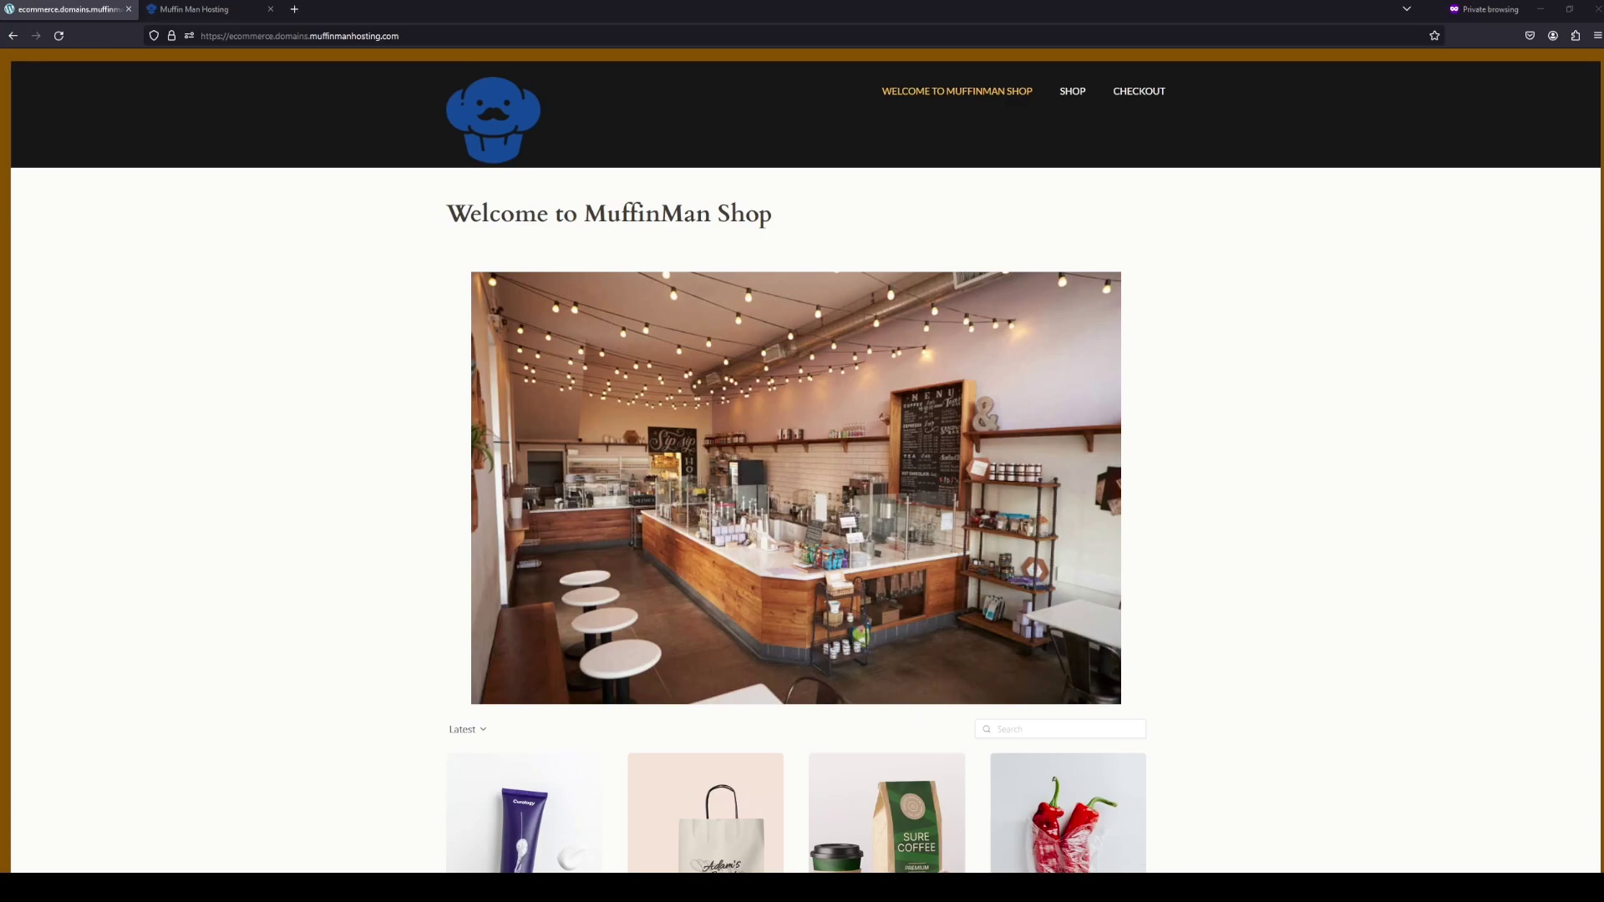
- From the MuffinMan Shop, add three Organic Face Scrubs to the cart and check out at $44.97
scroll(802, 459, "down", 1)
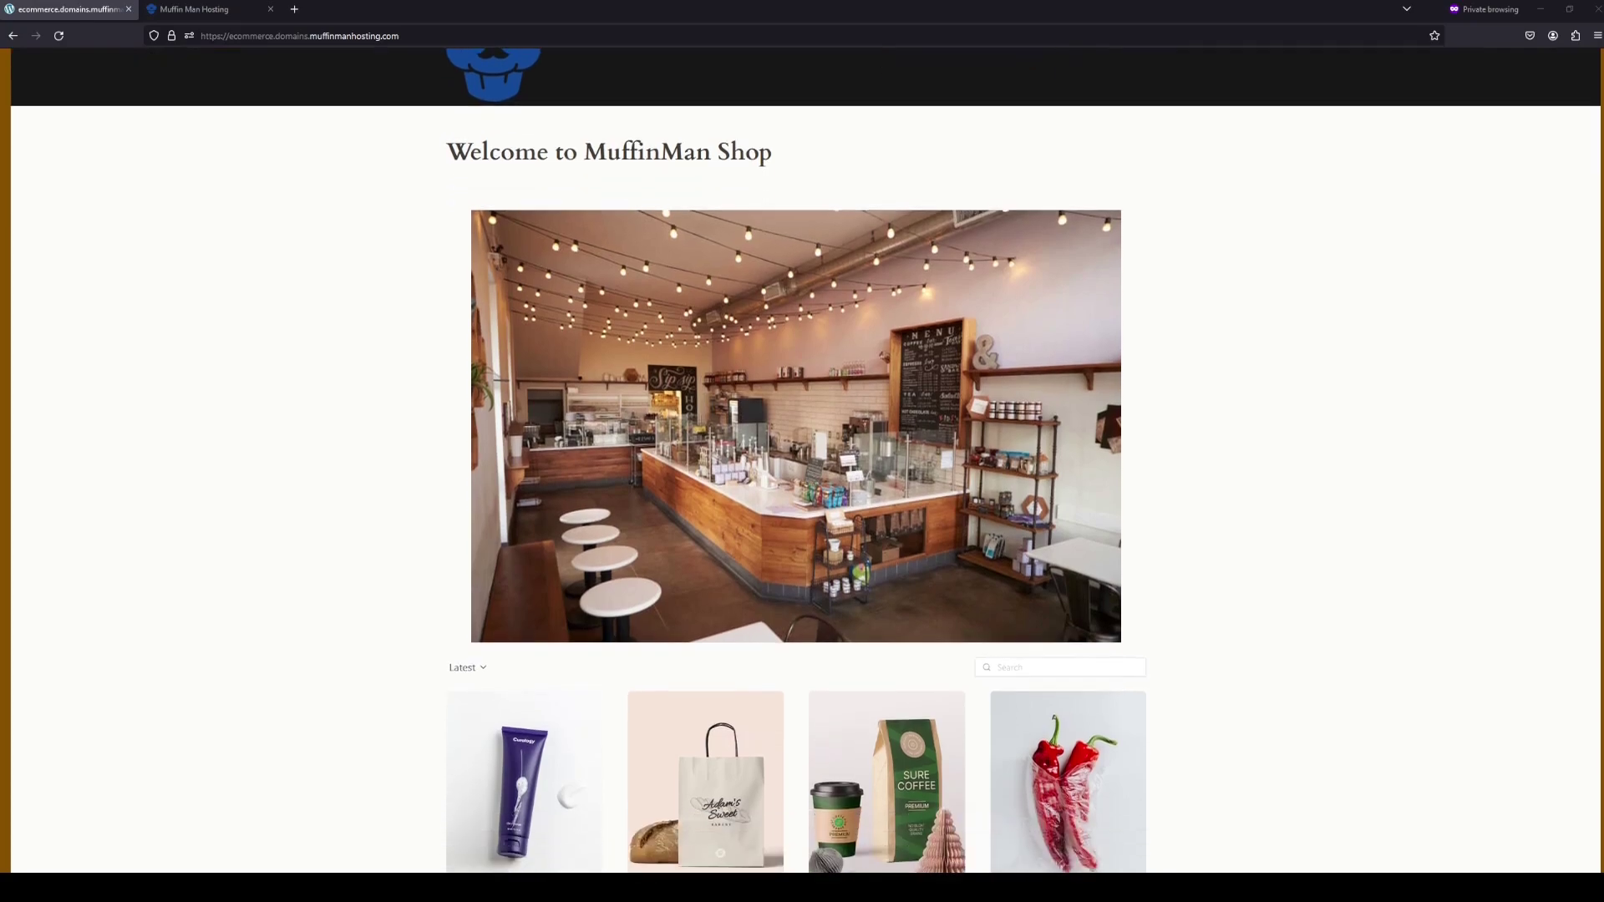
scroll(802, 460, "up", 1)
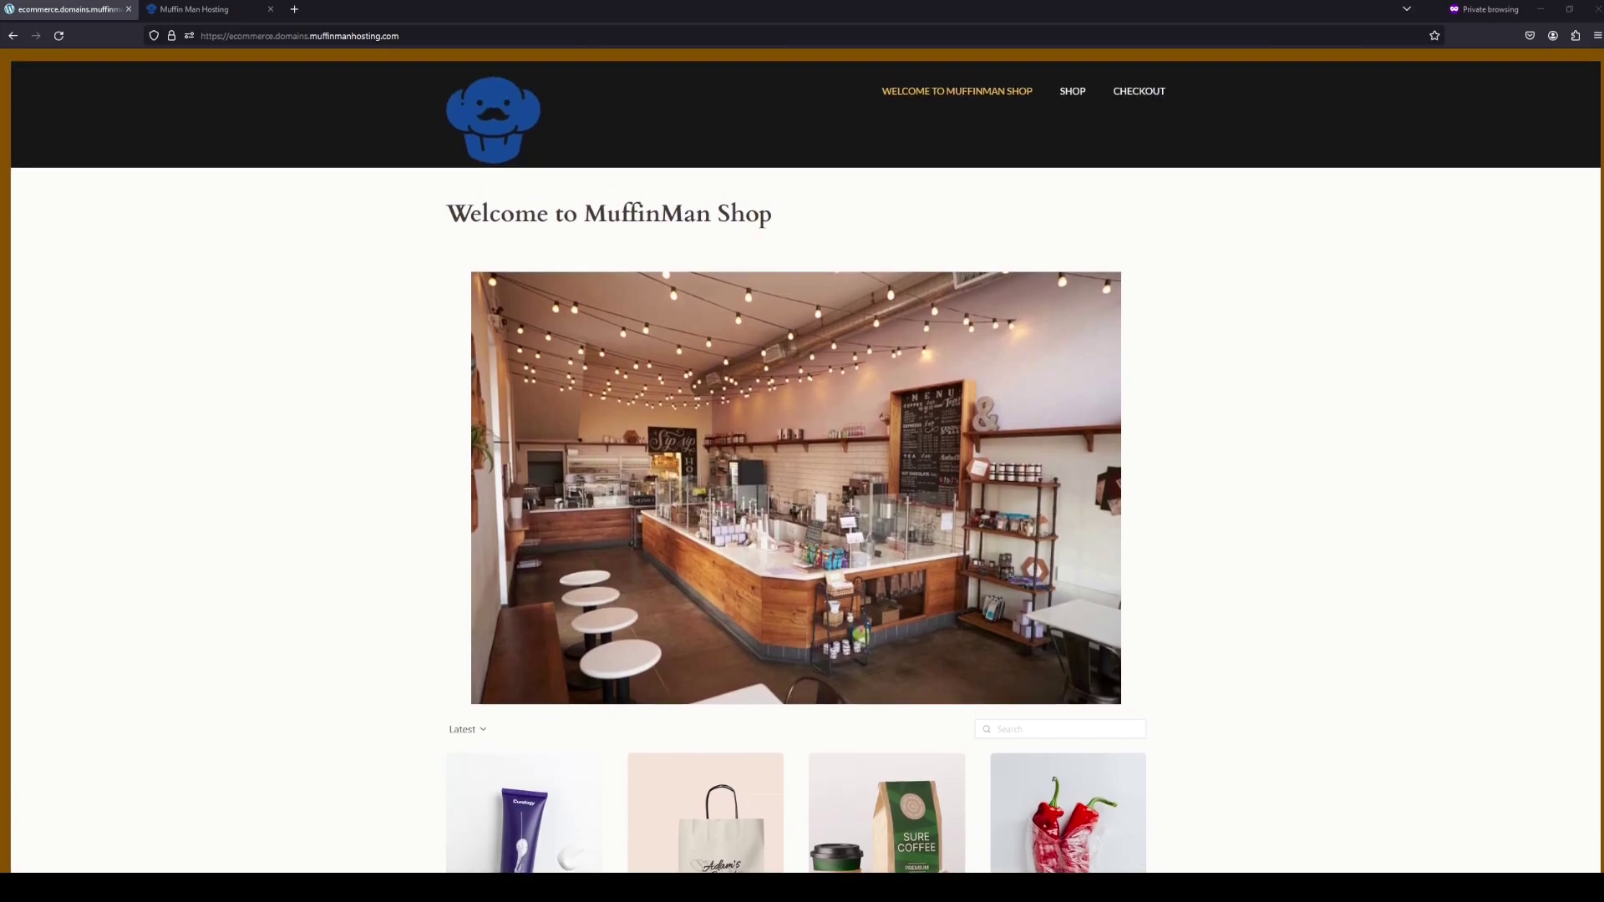
scroll(706, 794, "down", 3)
scroll(706, 794, "up", 2)
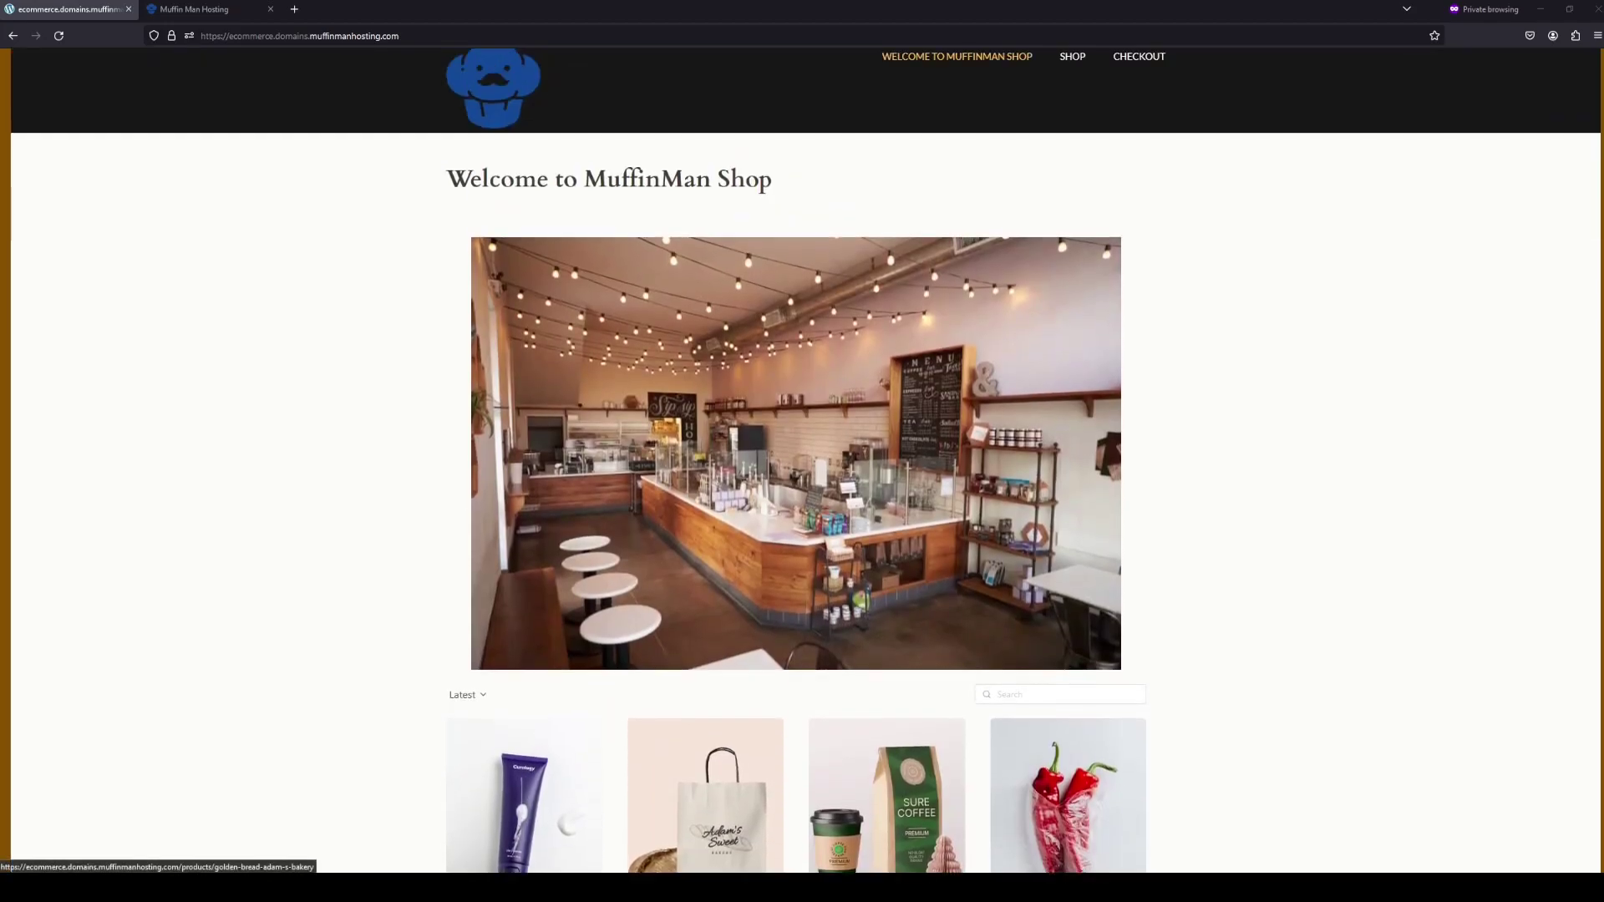
scroll(706, 793, "up", 1)
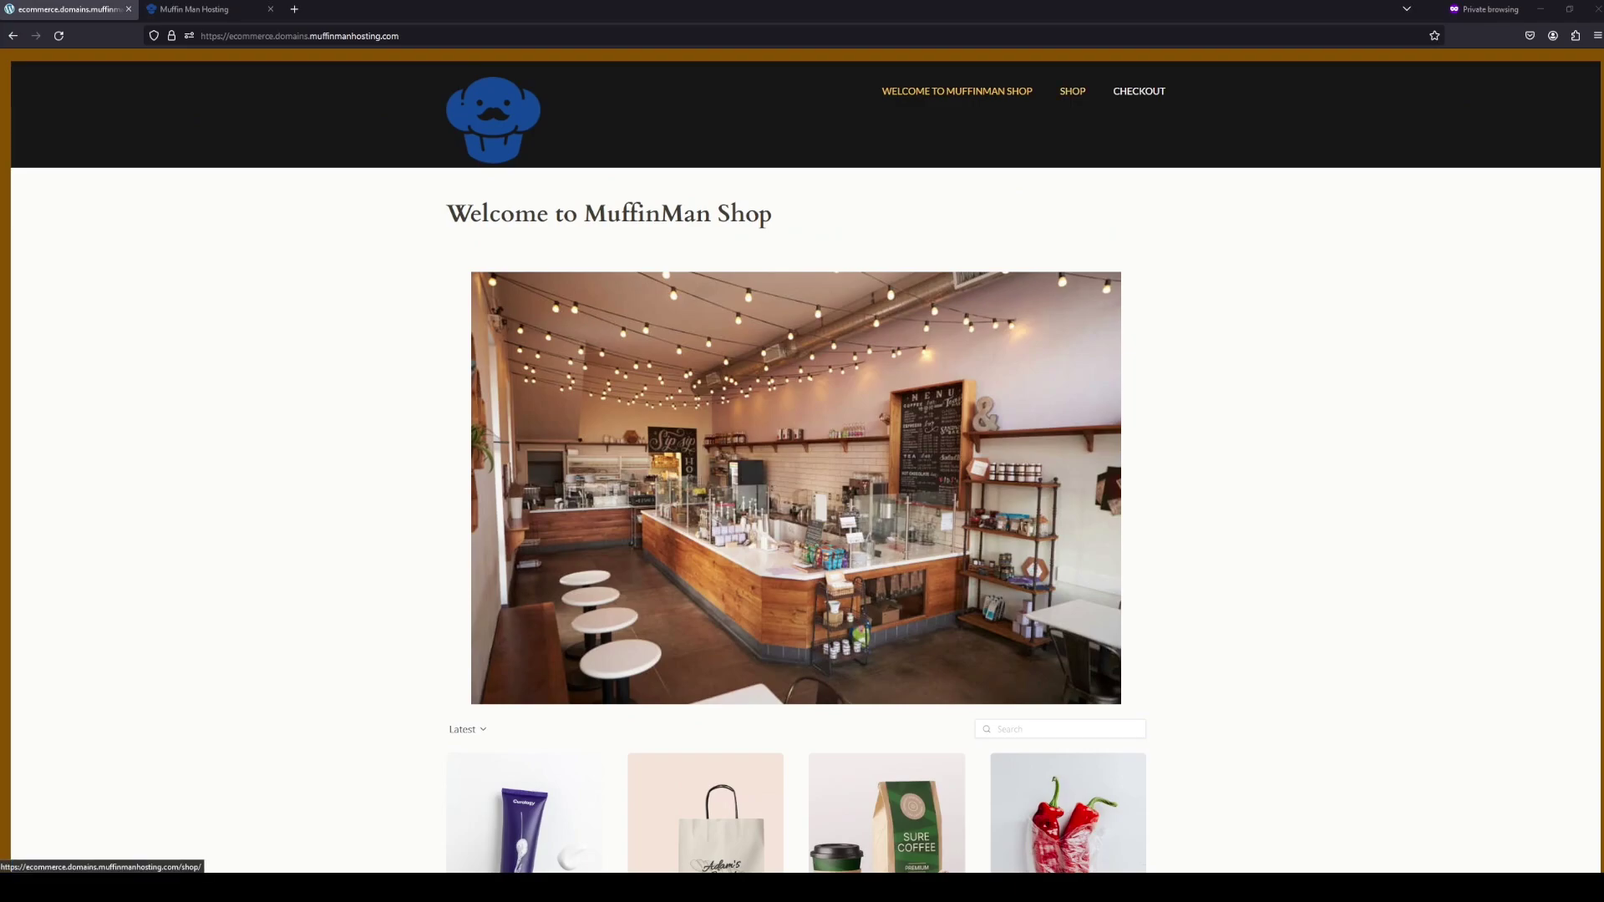
left_click(1072, 91)
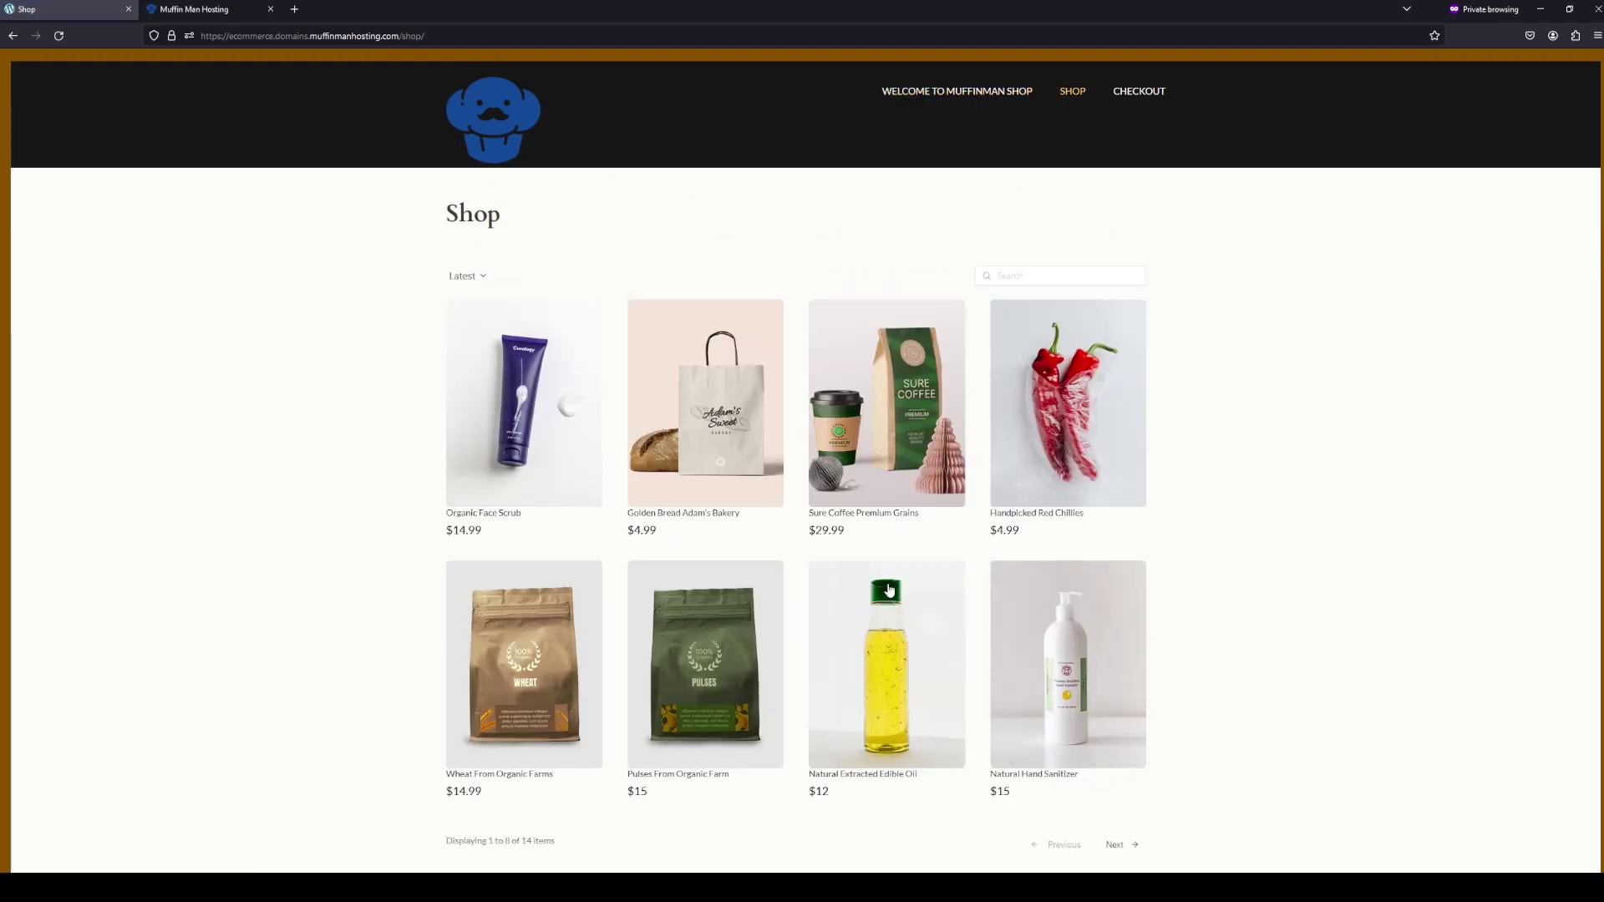
scroll(501, 405, "down", 2)
left_click(521, 345)
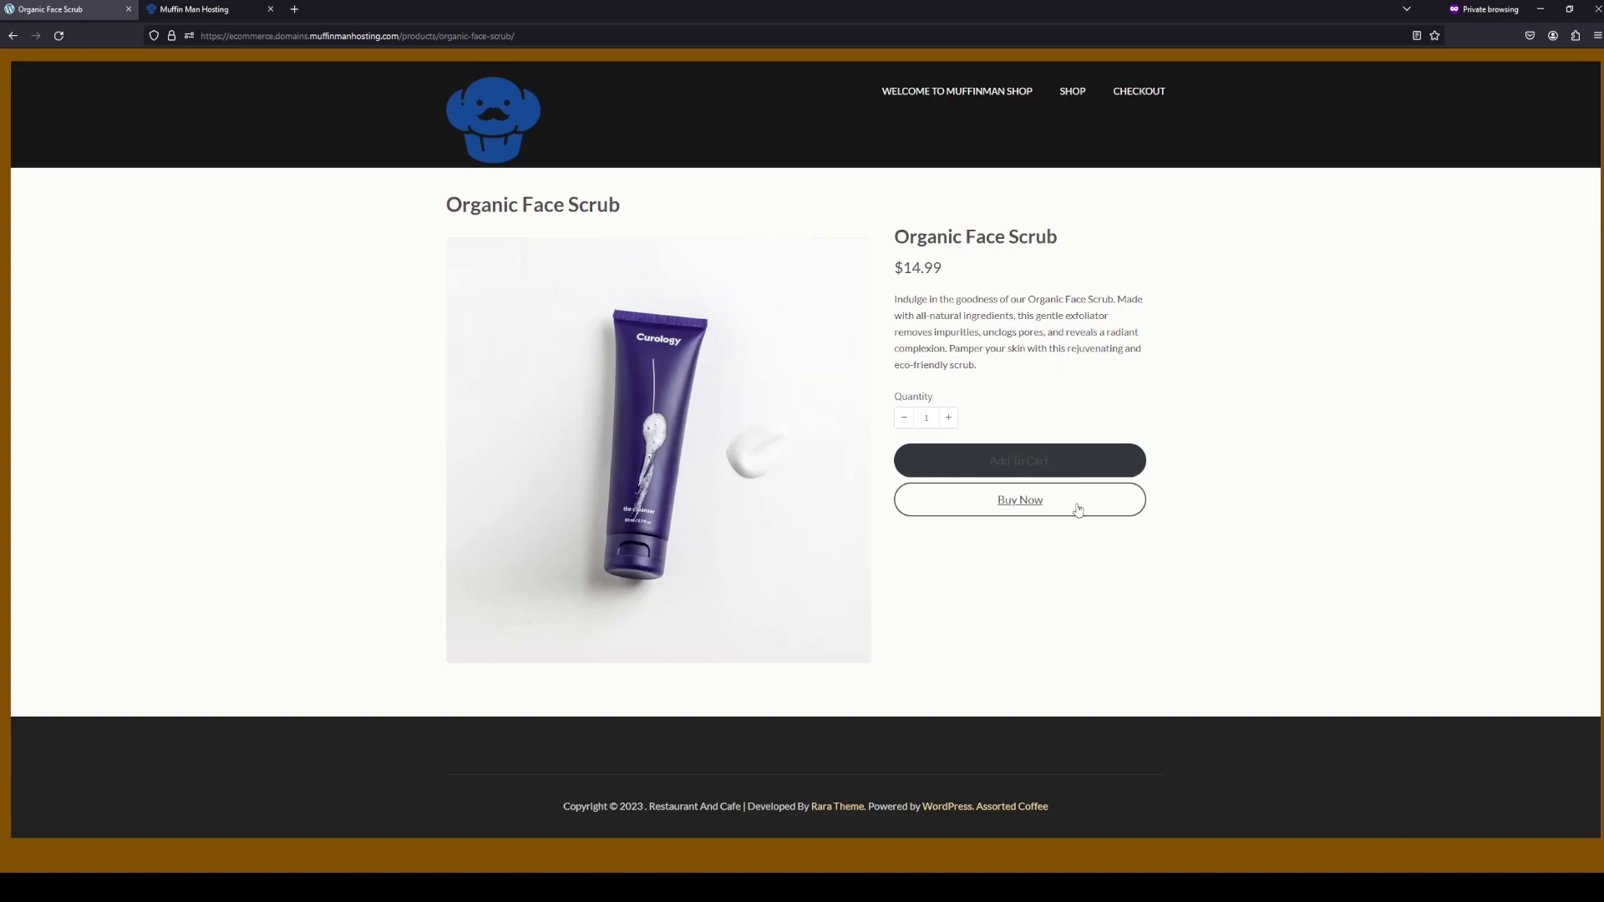
left_click(946, 417)
left_click(946, 418)
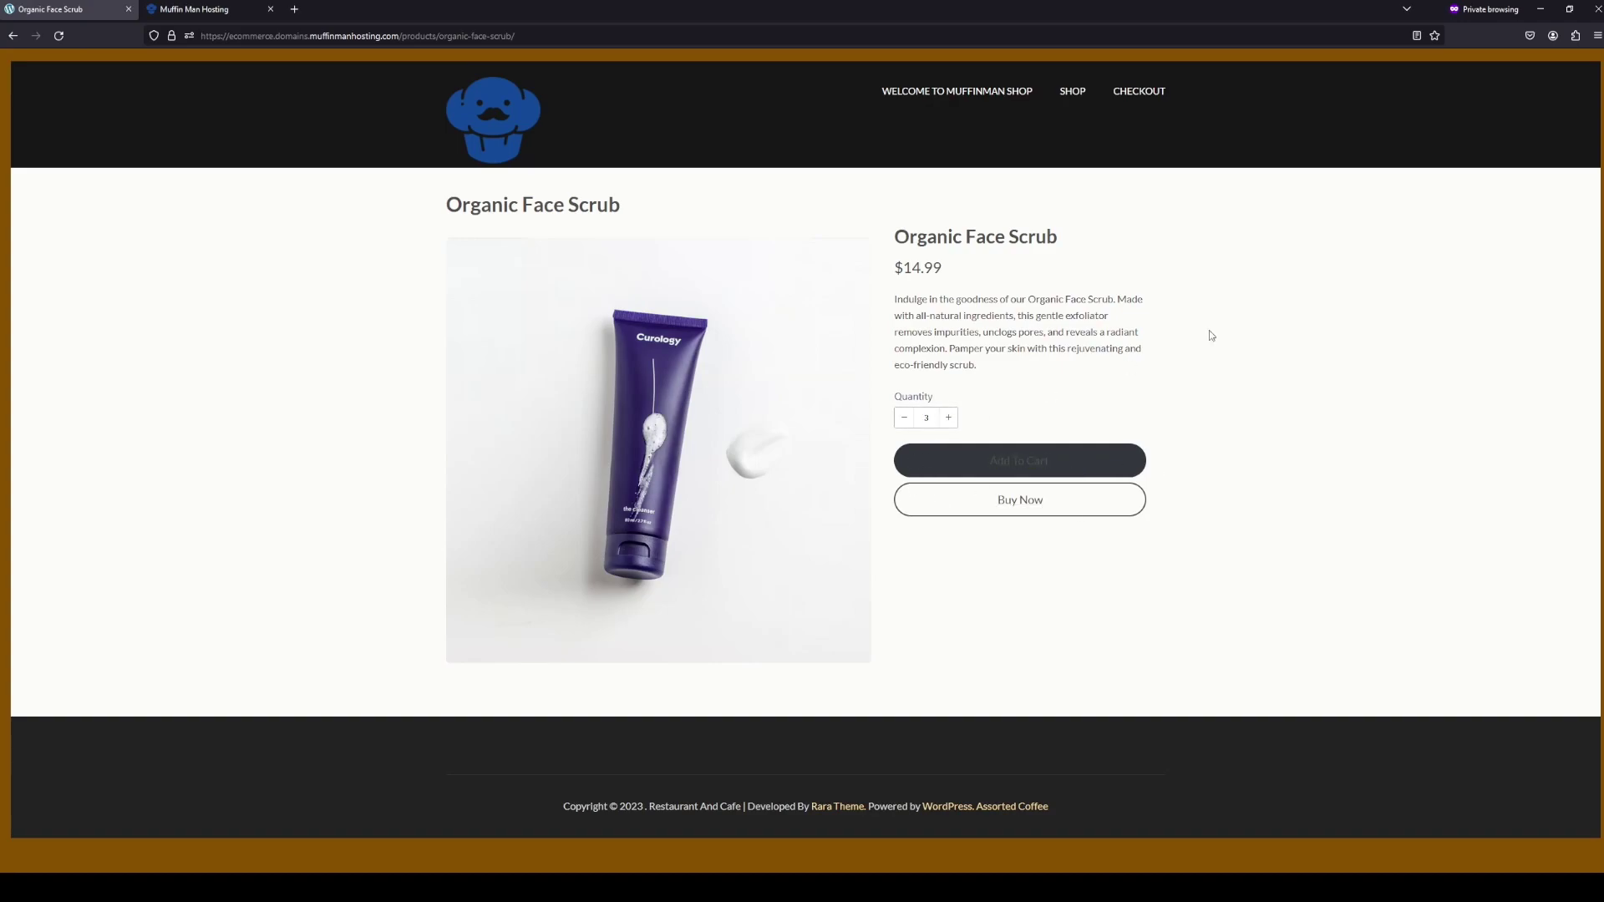
left_click(1029, 473)
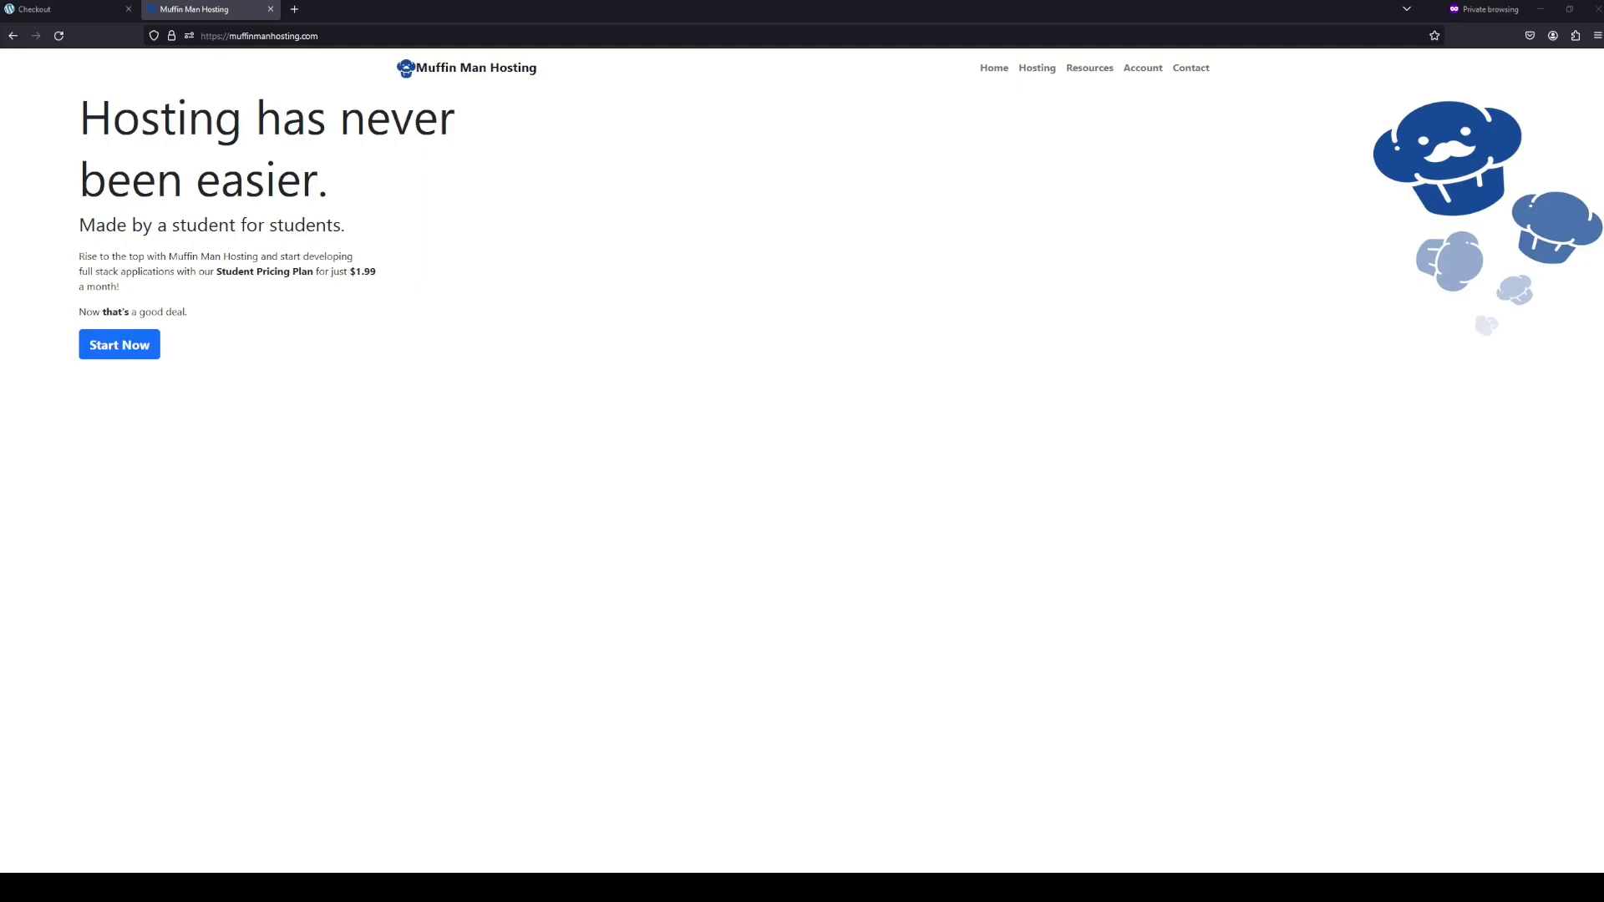
- Go to the hosting account page and highlight the student verification and terms status lines
left_click(125, 345)
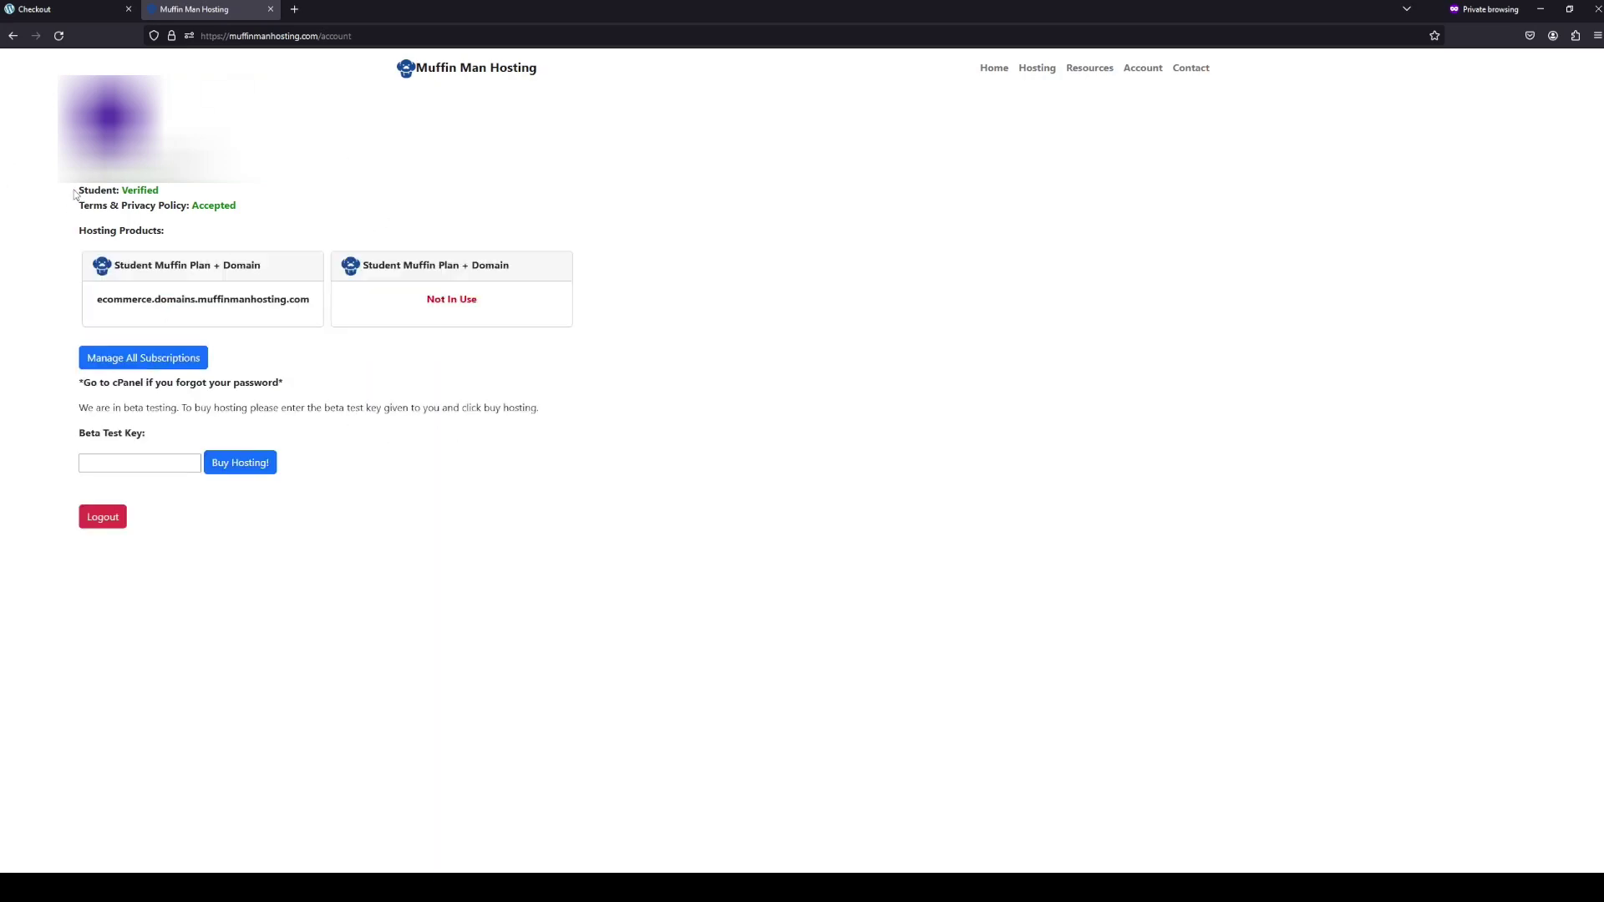
left_click_drag(75, 193, 248, 211)
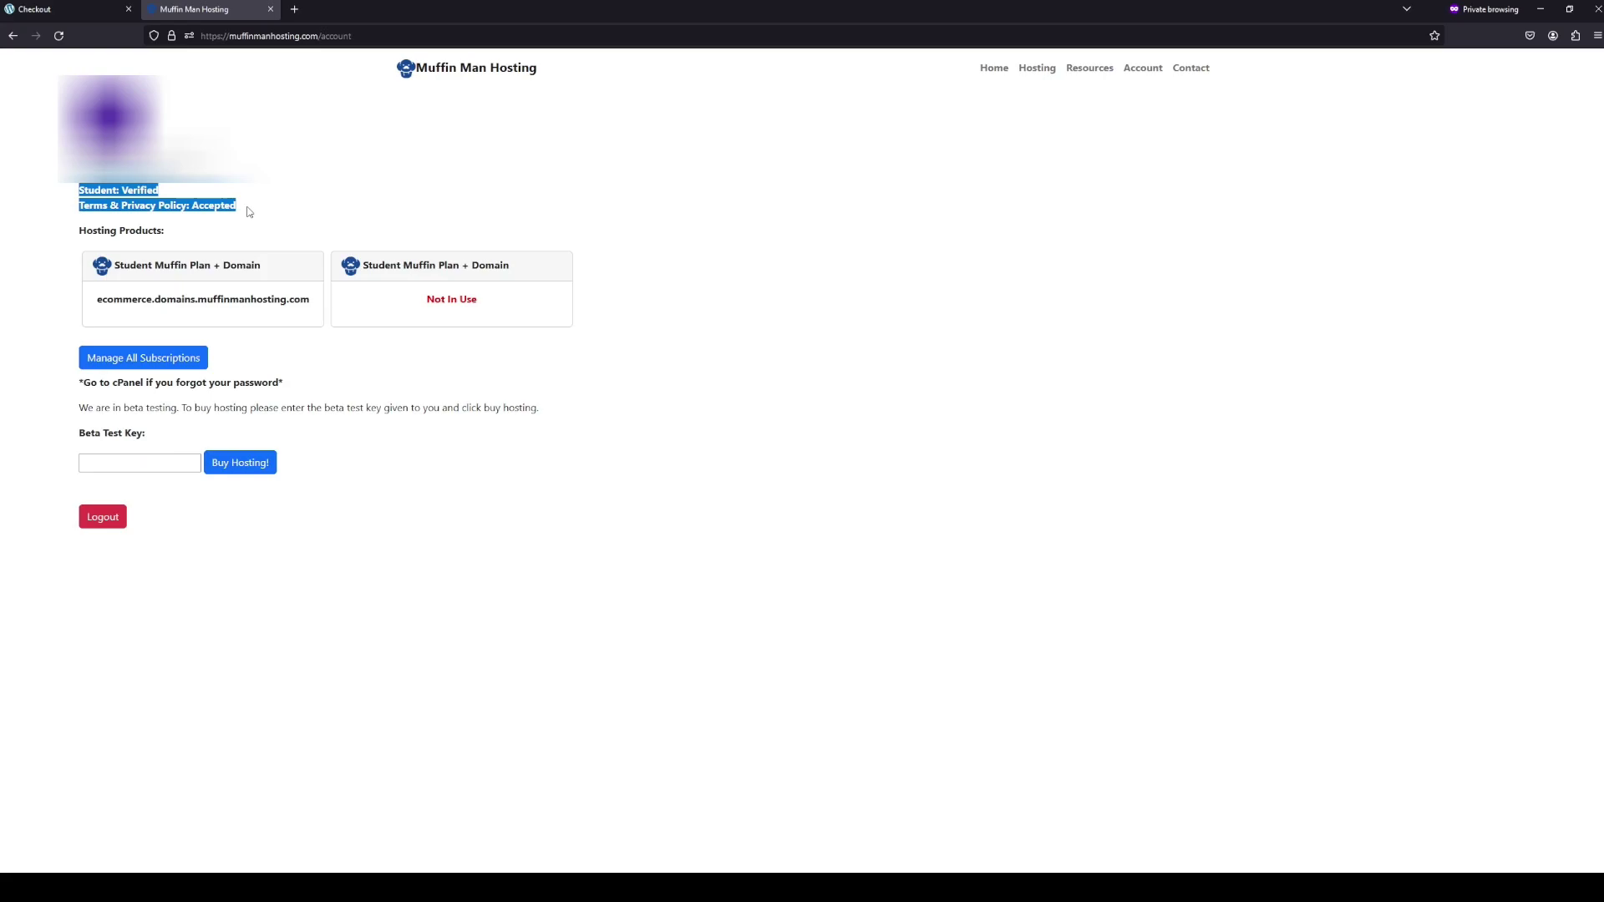
left_click_drag(248, 211, 35, 194)
- Look over the Resources and plans pages, then return to the account page
left_click(1085, 74)
left_click(1051, 71)
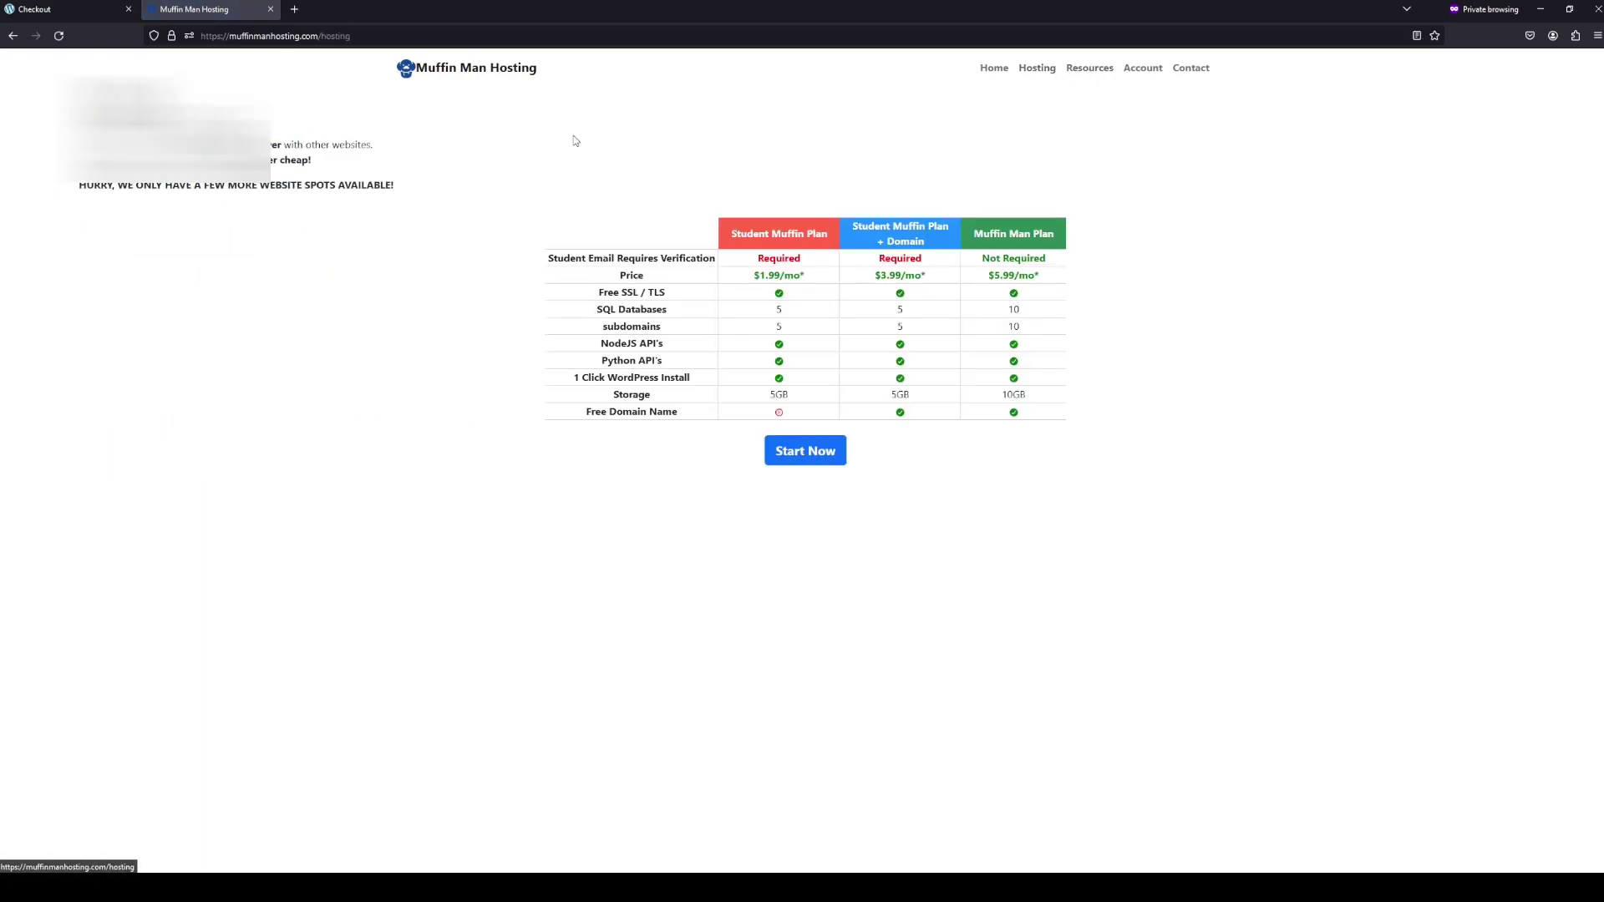
key("alt+Left")
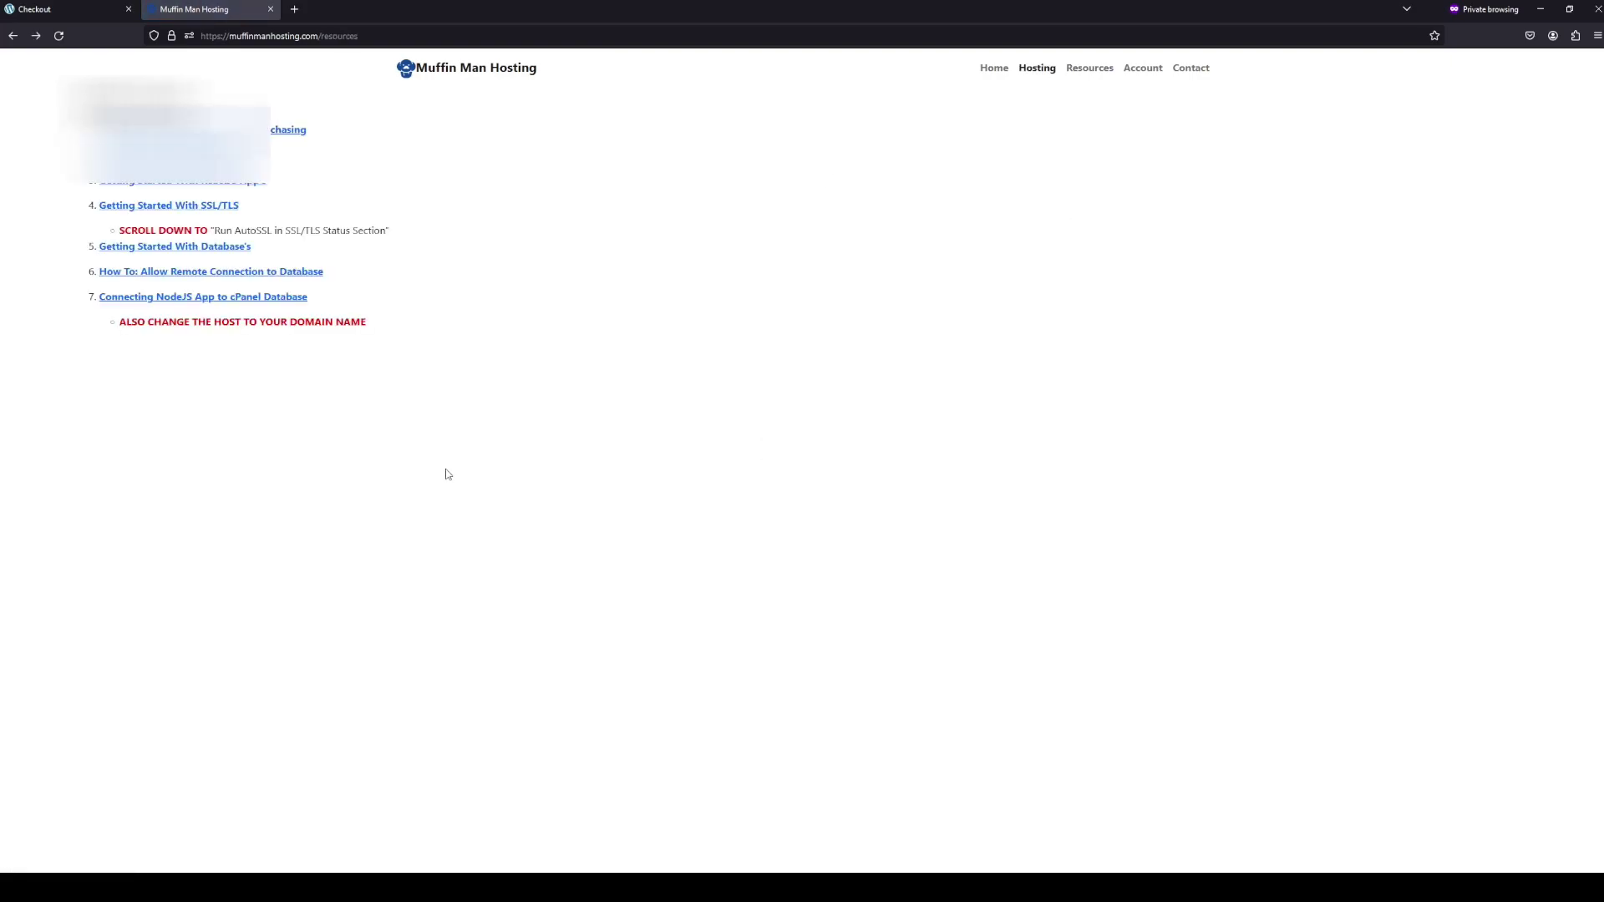
key("alt+Left")
left_click(444, 398)
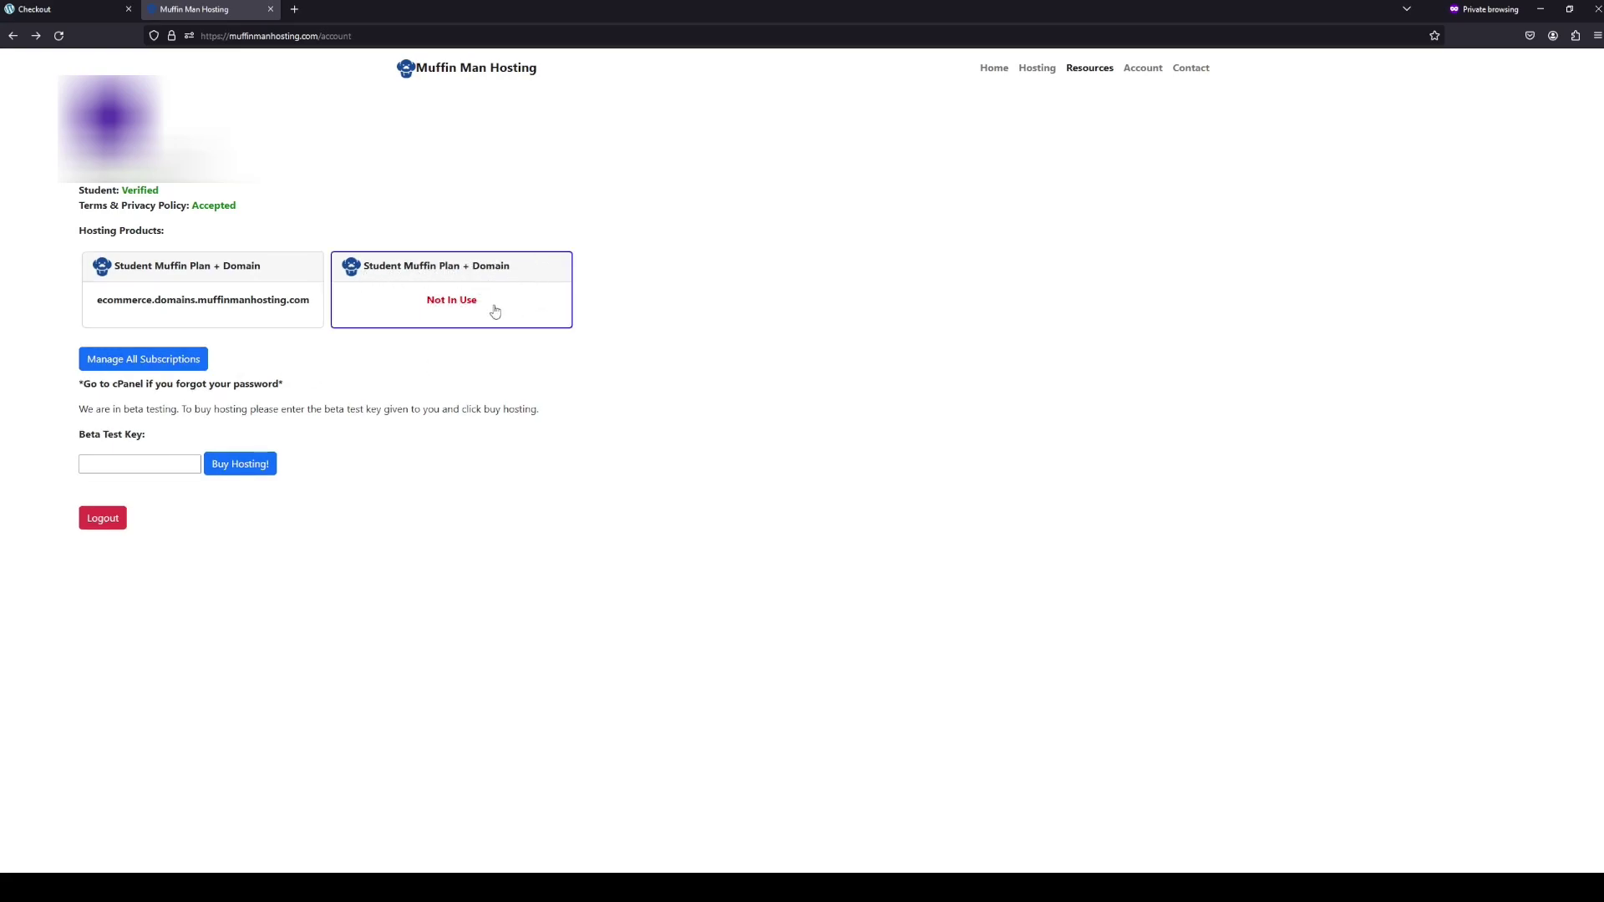
- Claim the free subdomain 'ecommerce2' for the unused student plan and copy the new account credentials
left_click(466, 301)
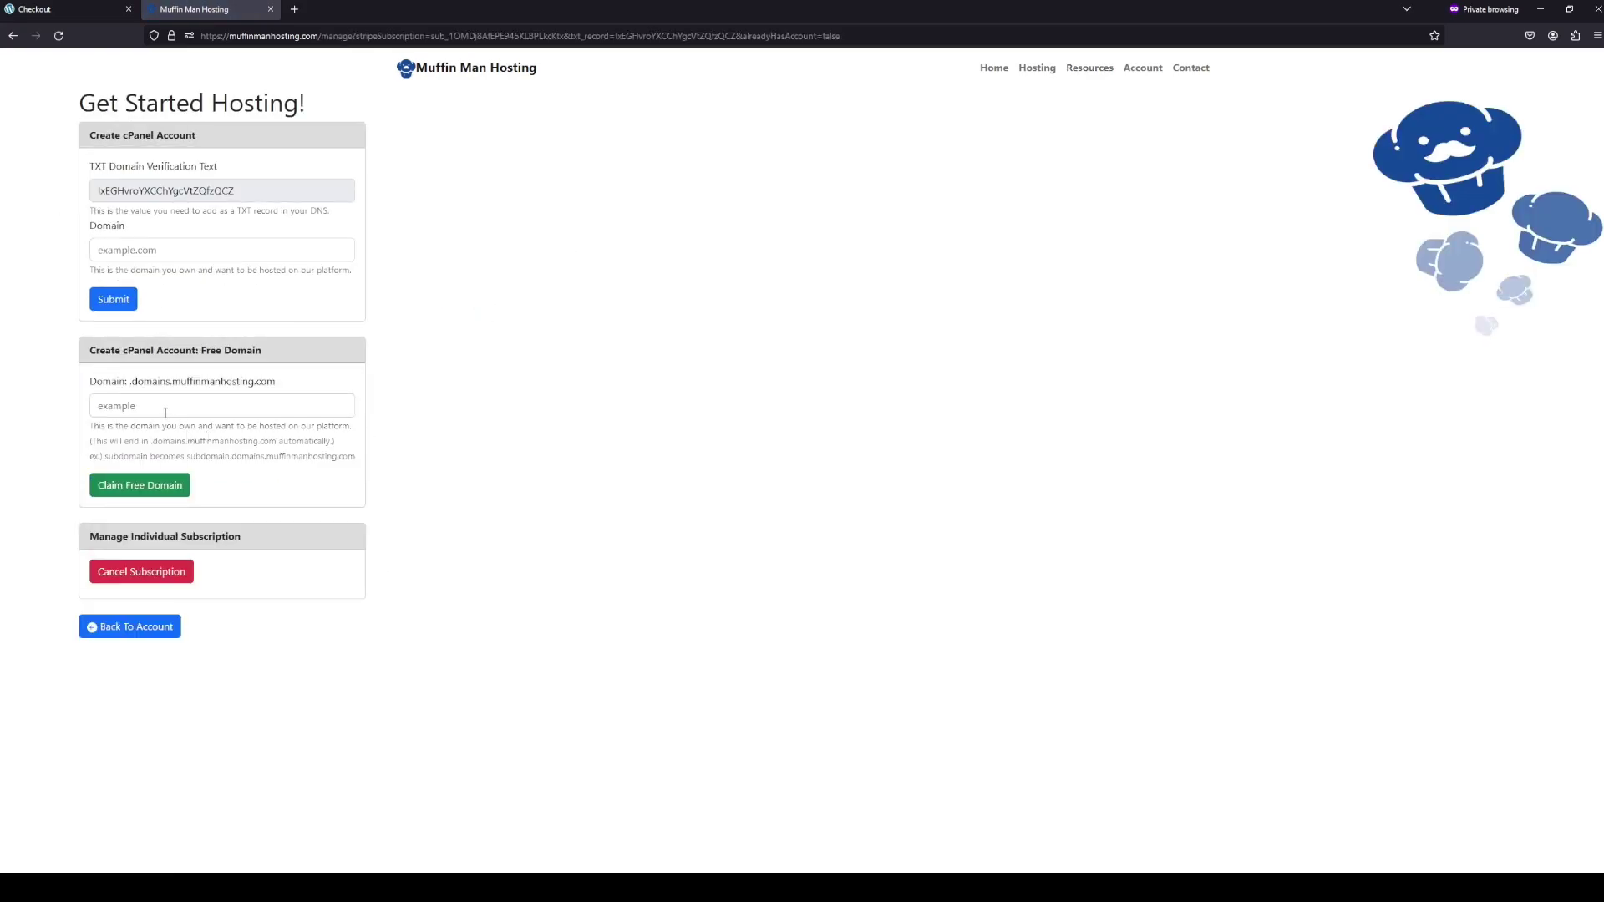
left_click(166, 412)
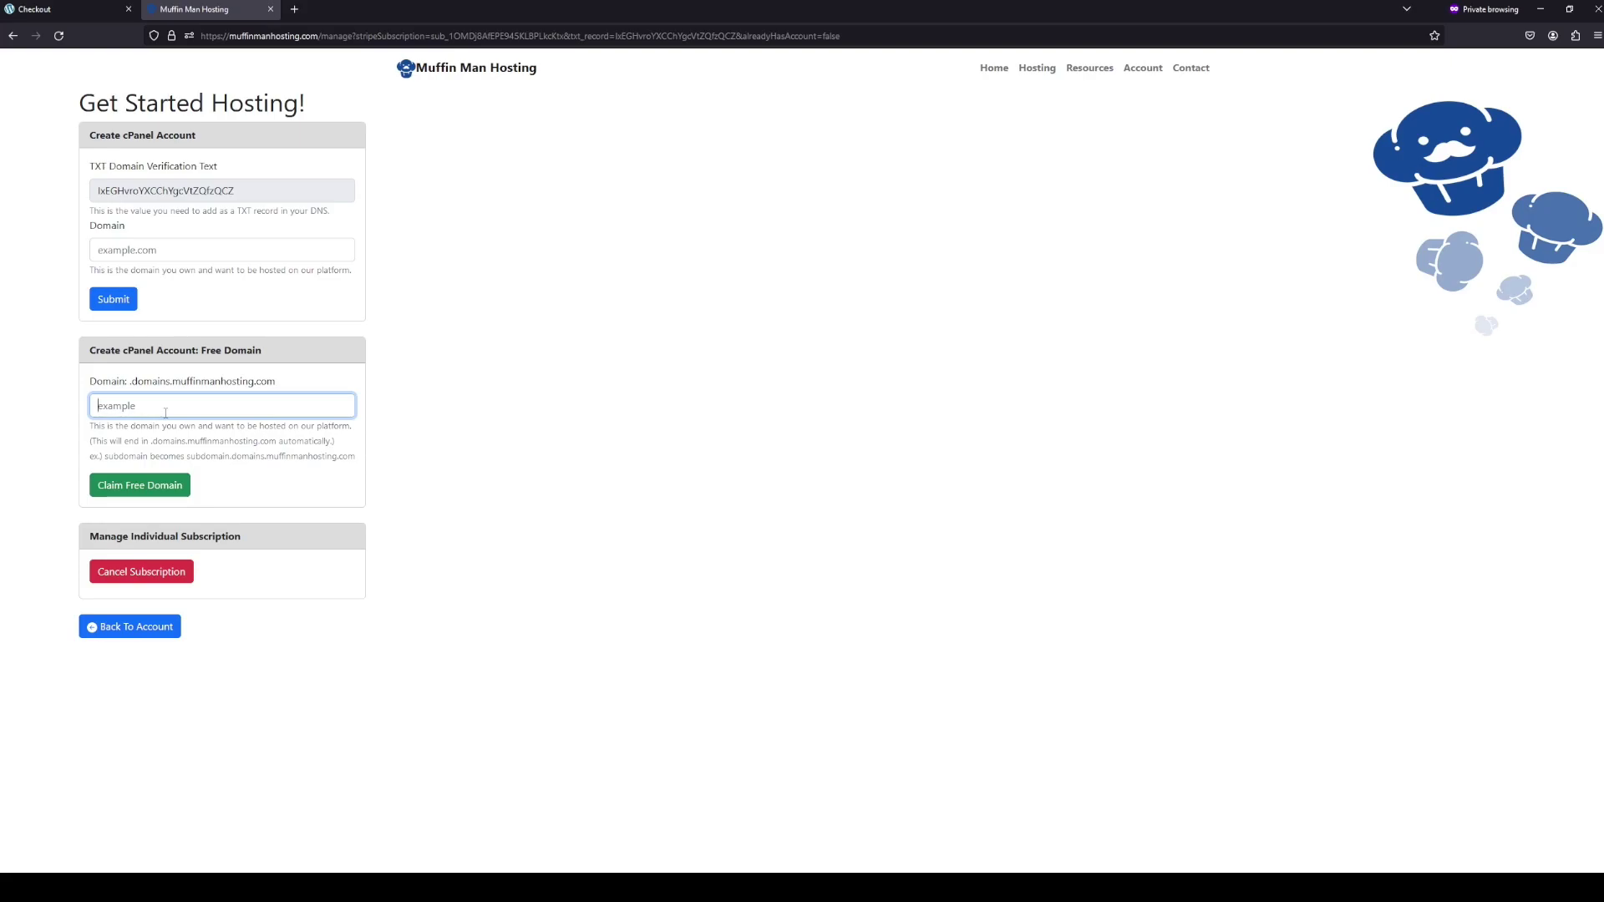
type("ecommerce2")
left_click(163, 486)
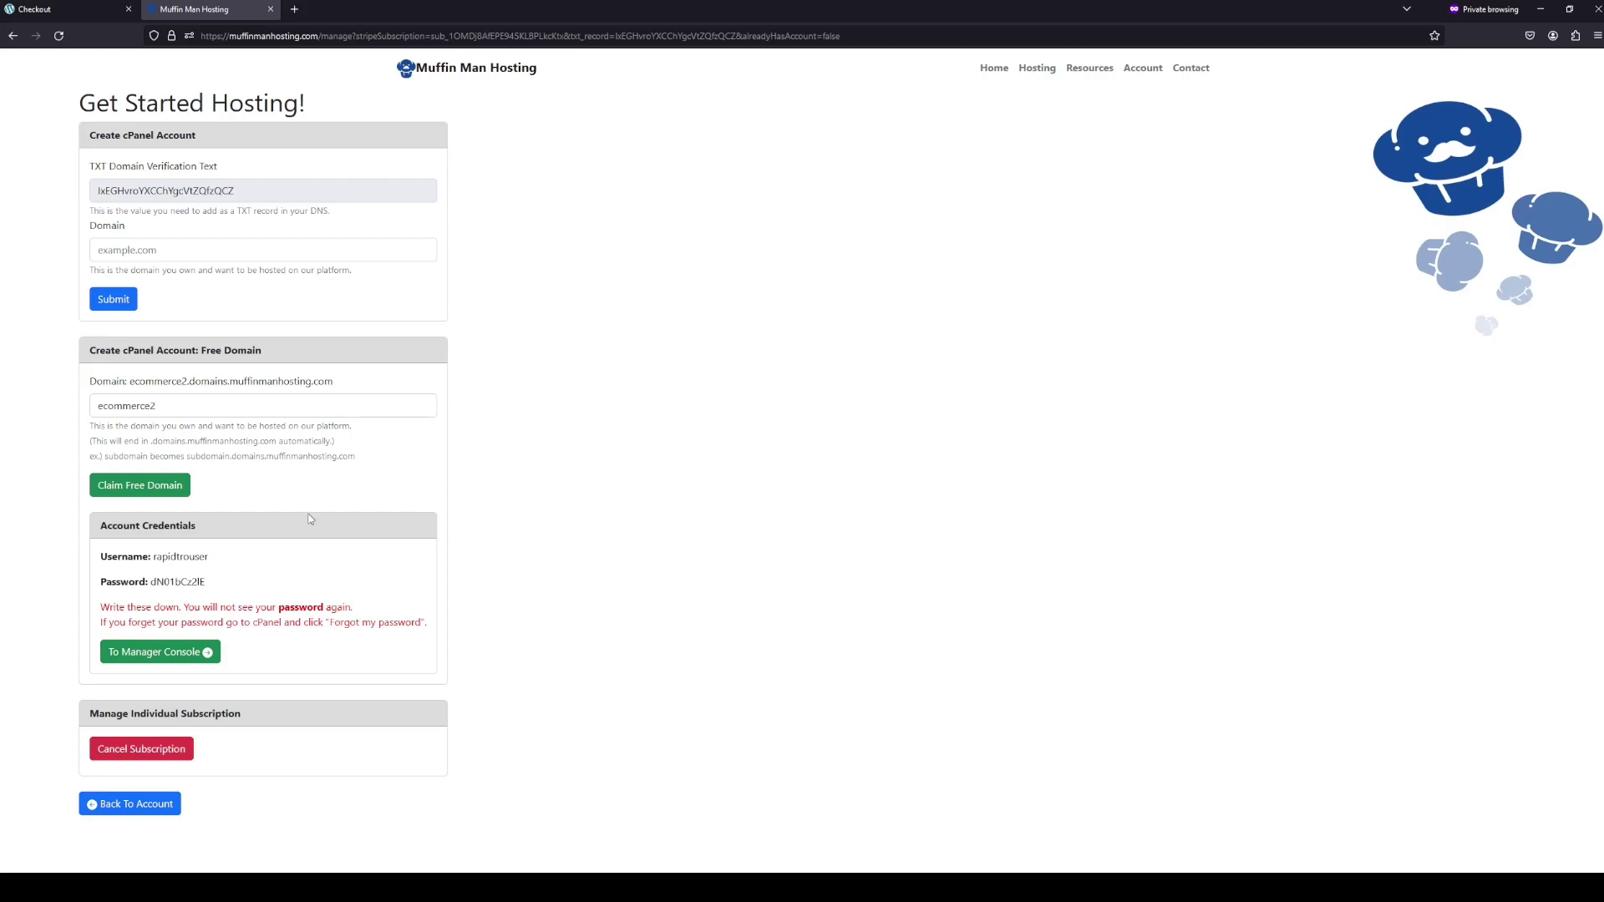
left_click_drag(224, 586, 91, 557)
key("alt+Tab")
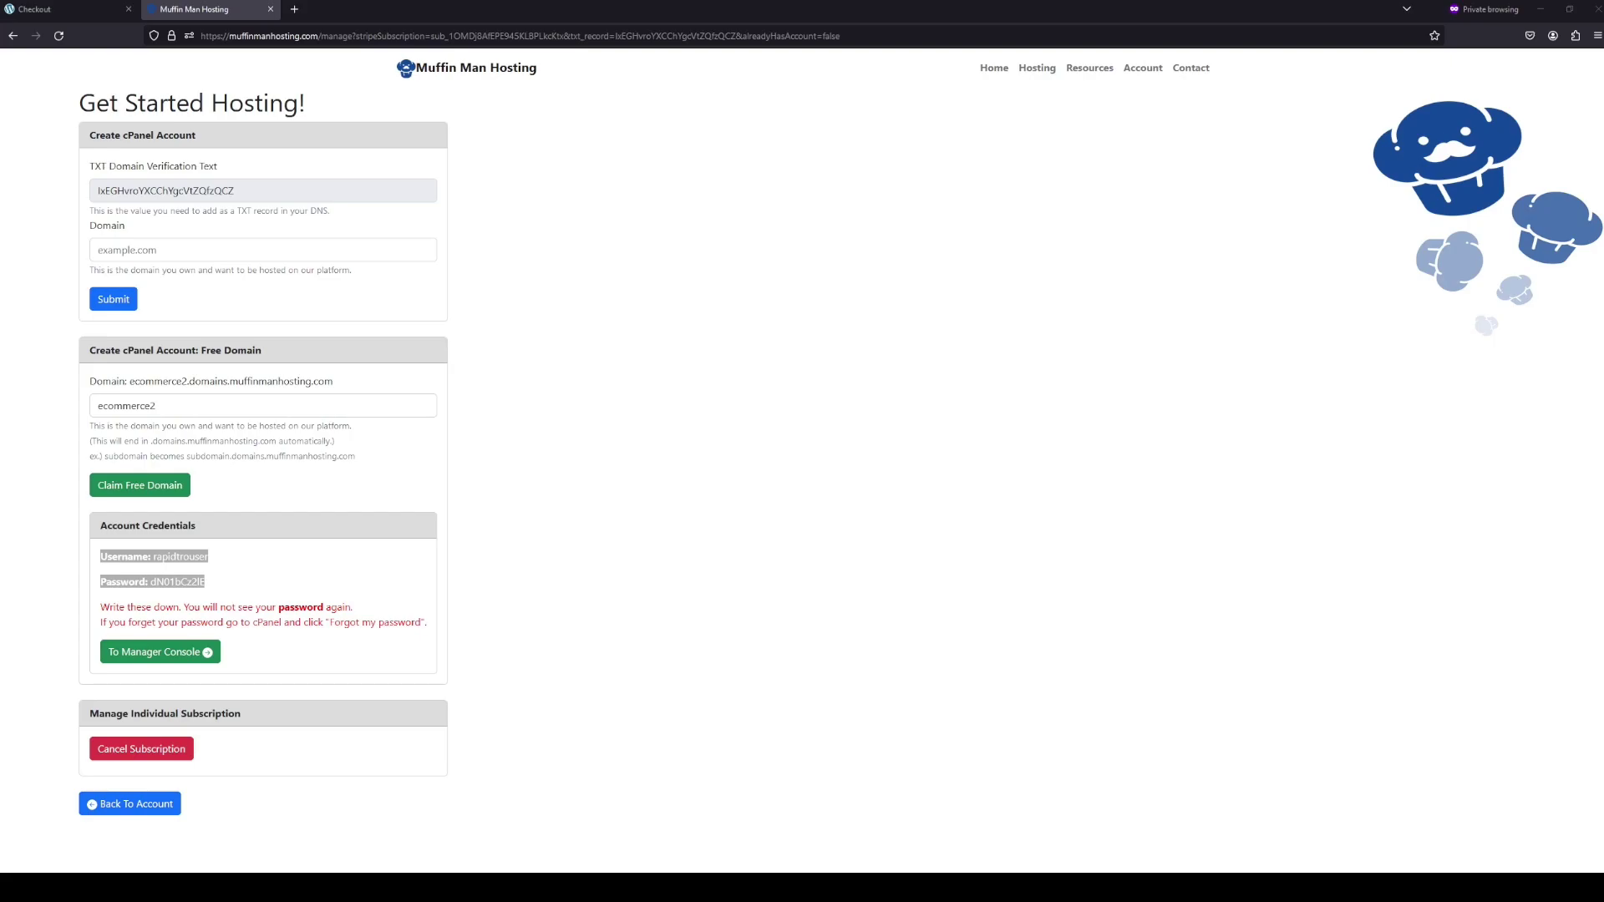
- Go from the manager console to cPanel and log in with the copied account credentials
left_click(200, 653)
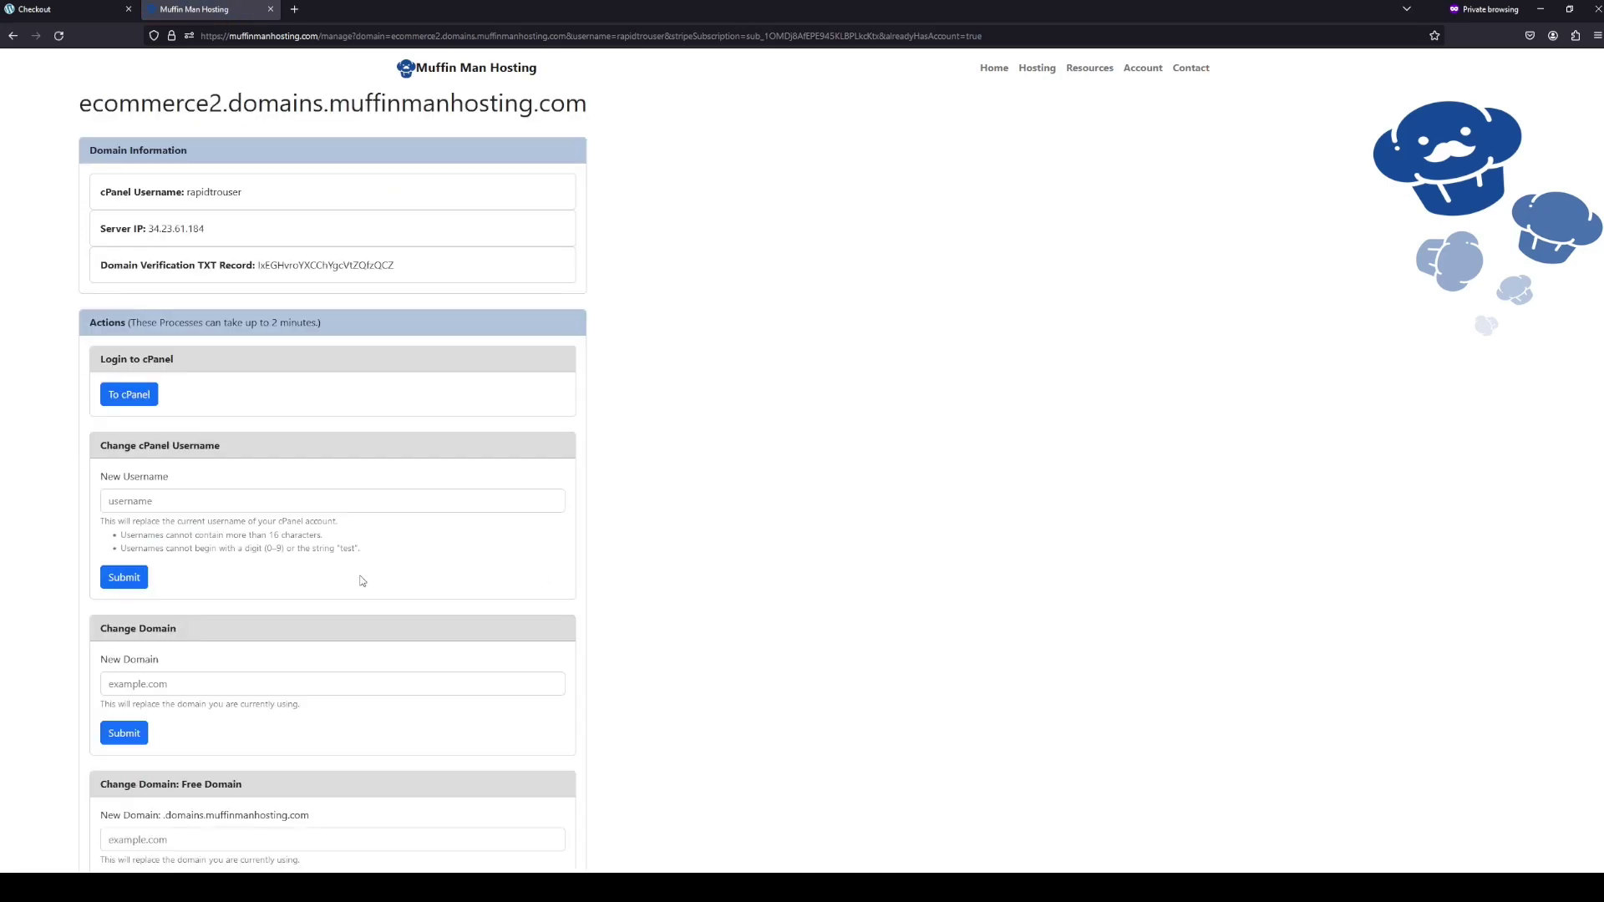
scroll(308, 580, "down", 3)
scroll(292, 599, "up", 3)
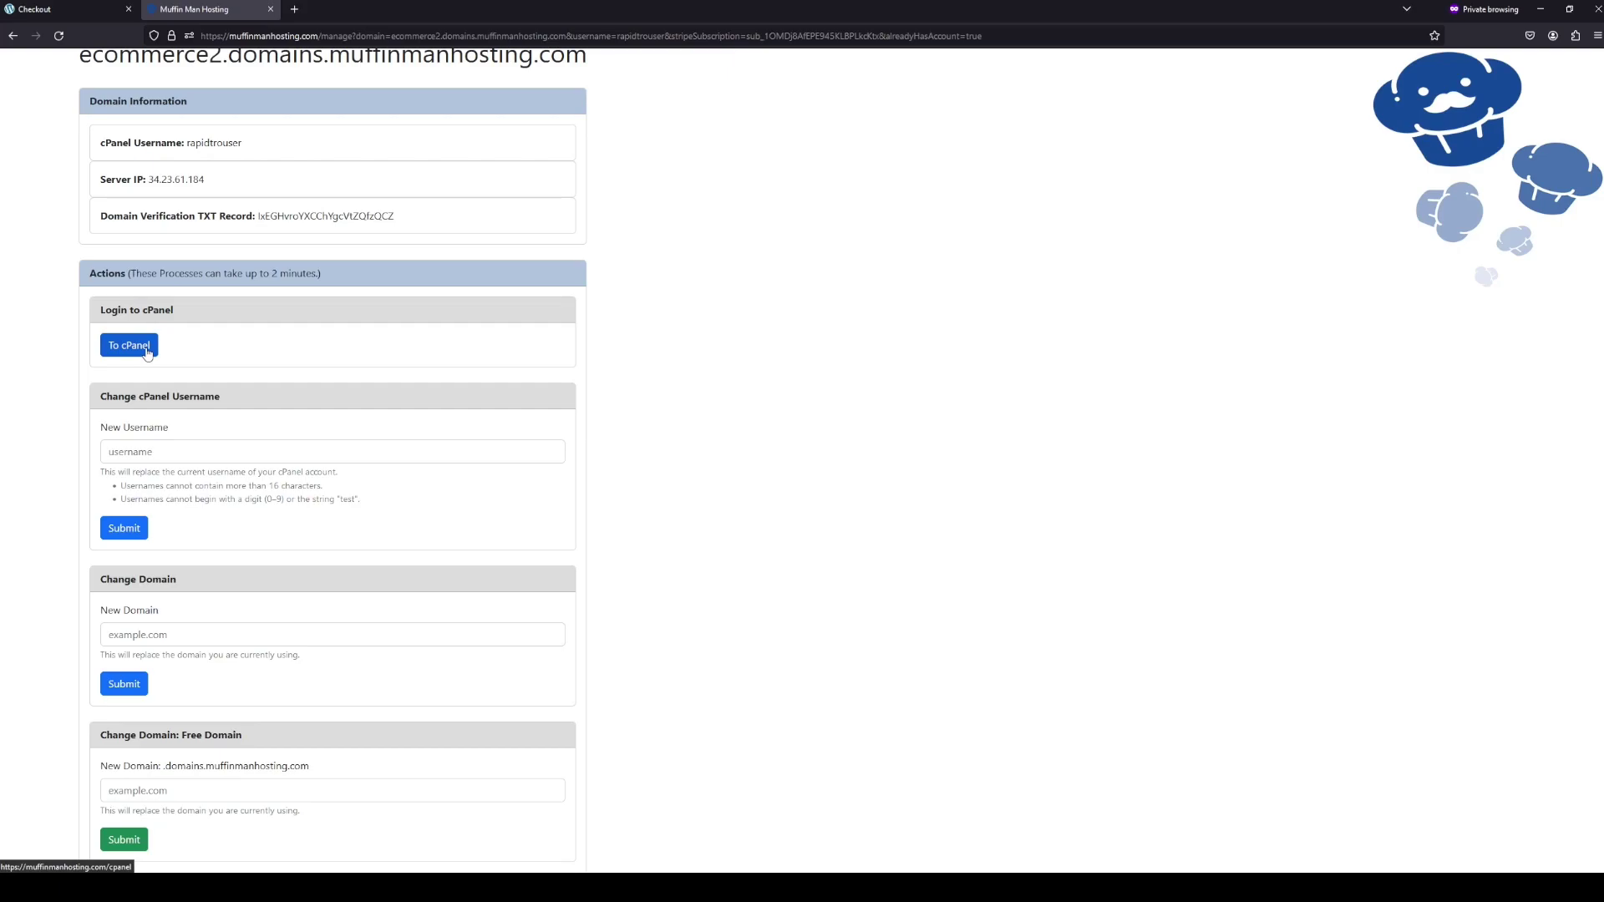
left_click(147, 353)
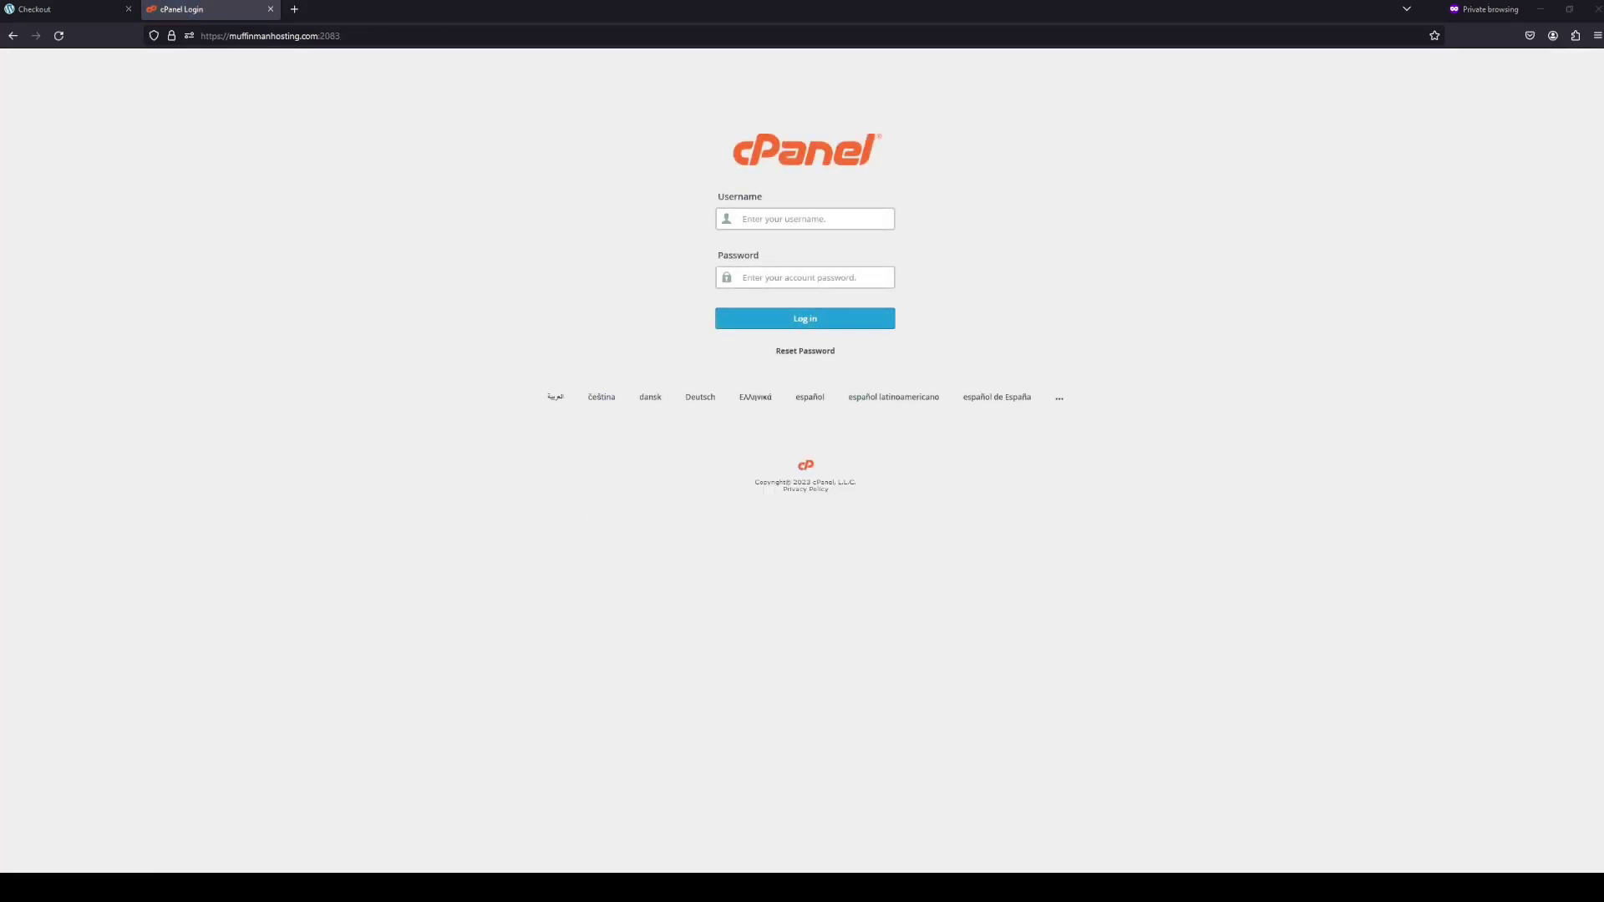
left_click(780, 216)
type("rapidtrouser")
key("ctrl+v")
left_click(791, 319)
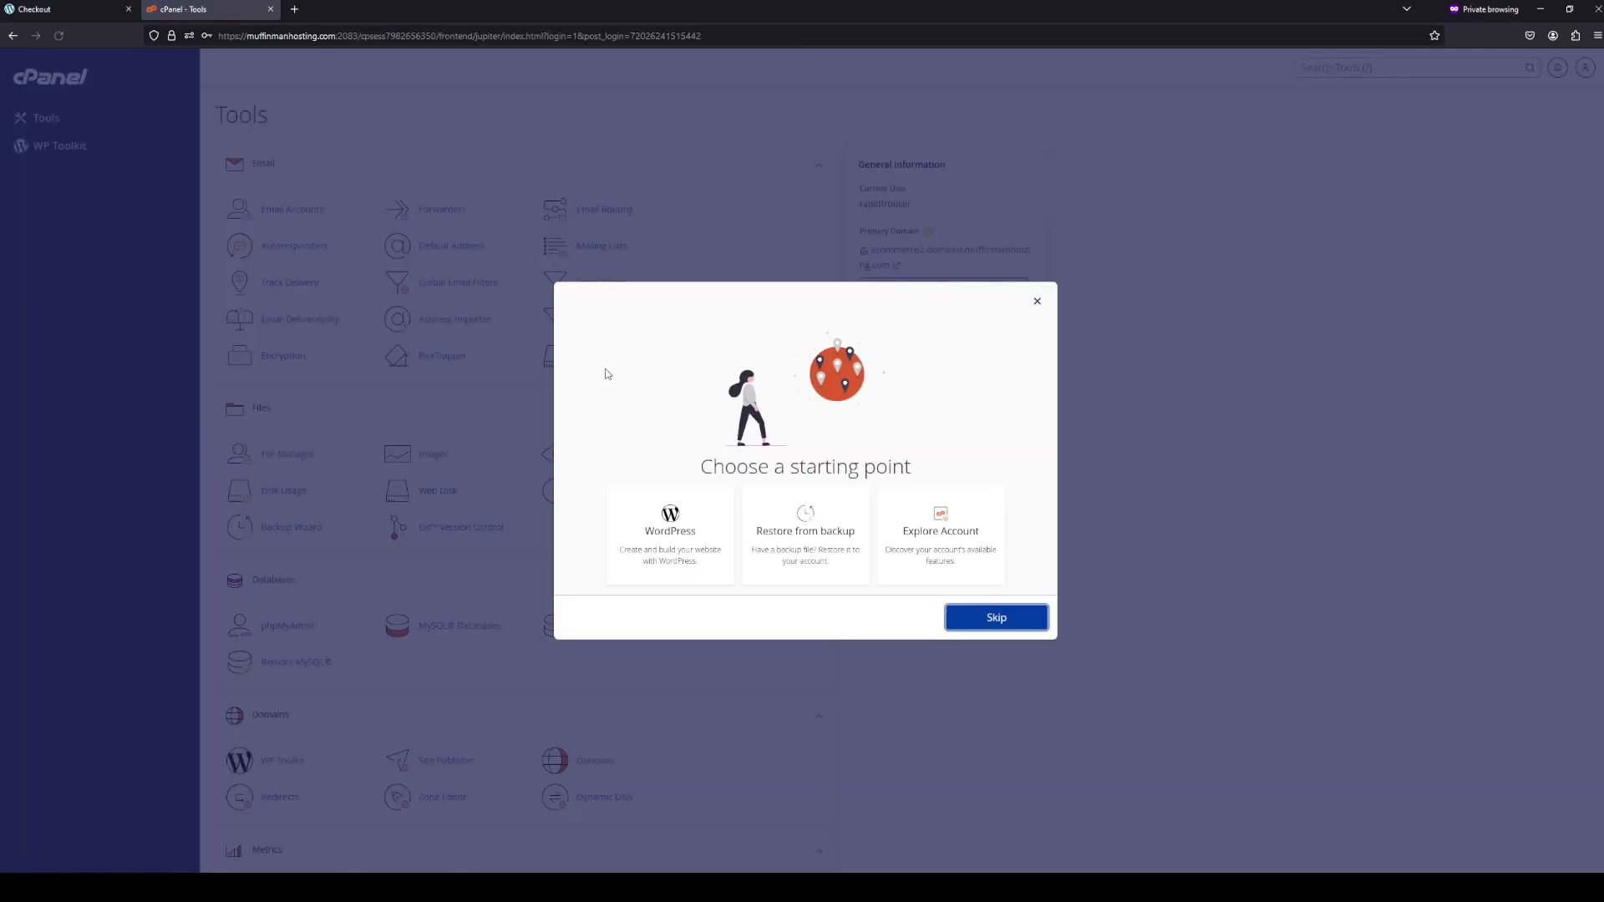
- Install WordPress through WP Toolkit with the website title 'MuffinMan Store'
left_click(1038, 301)
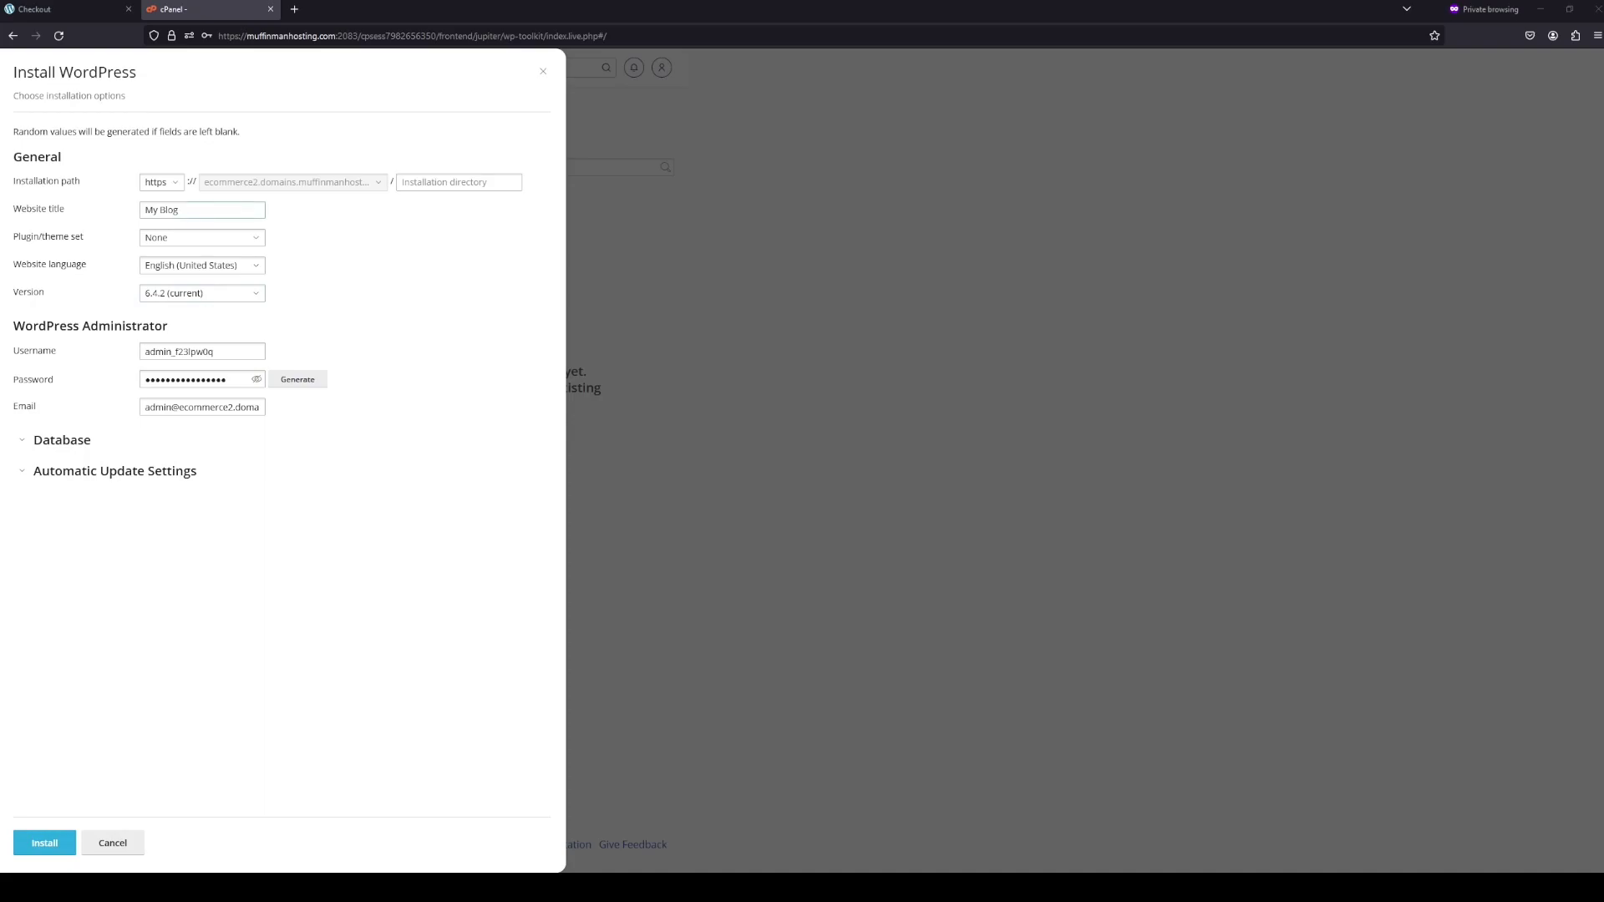
left_click_drag(180, 210, 135, 212)
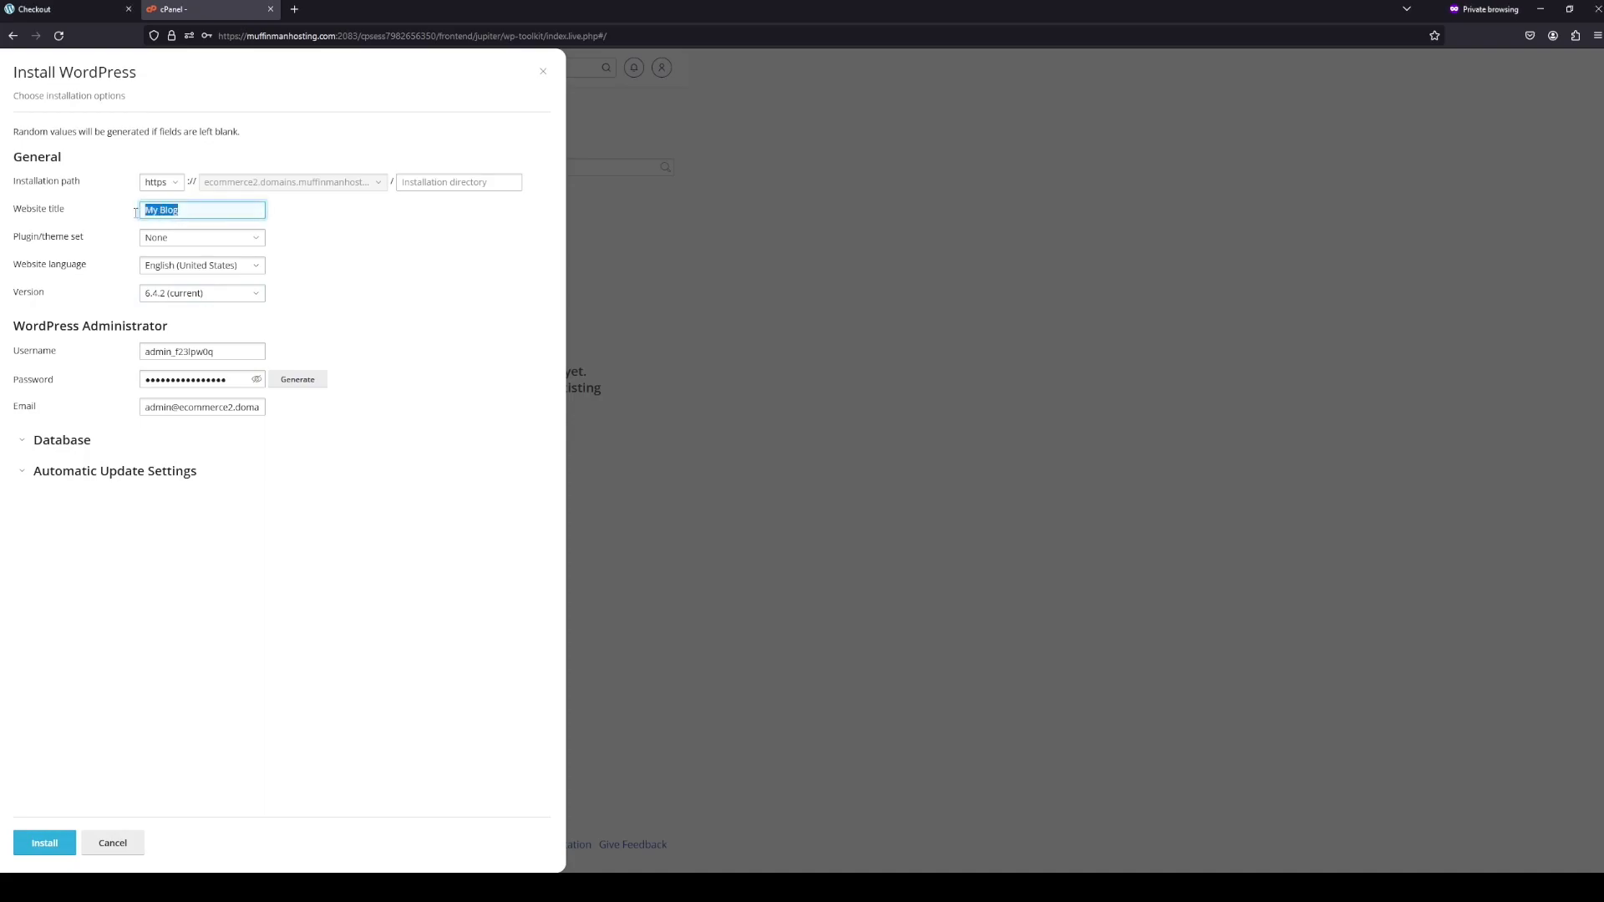
type("MuffinM")
left_click(52, 842)
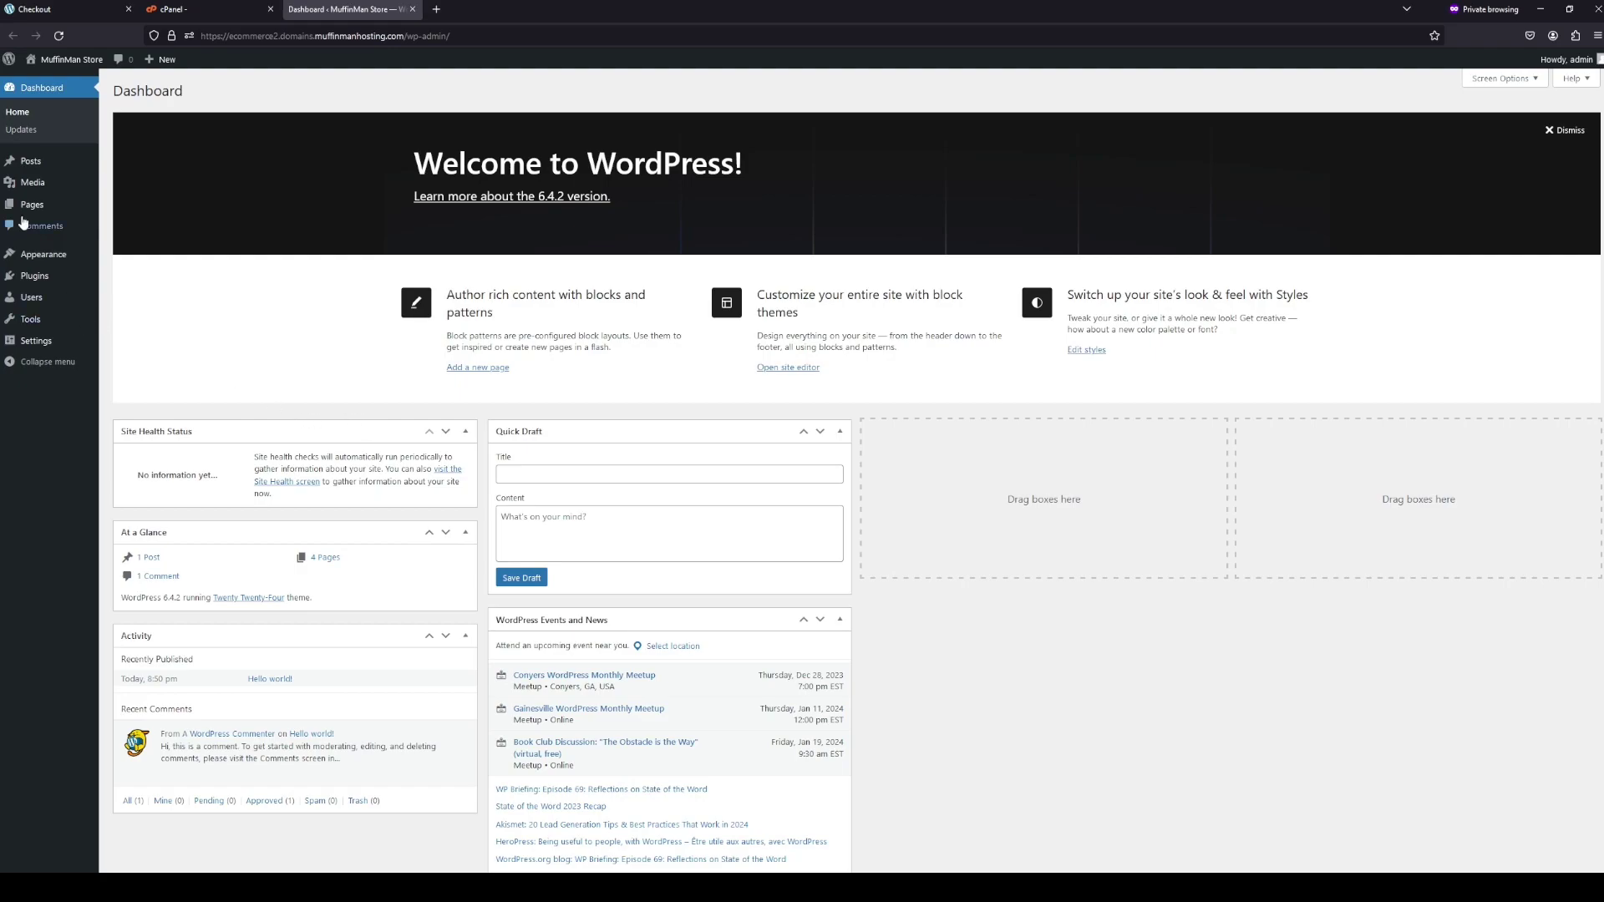
- Search the theme directory for 'cafe' and install the Restaurant and Cafe theme
left_click(126, 252)
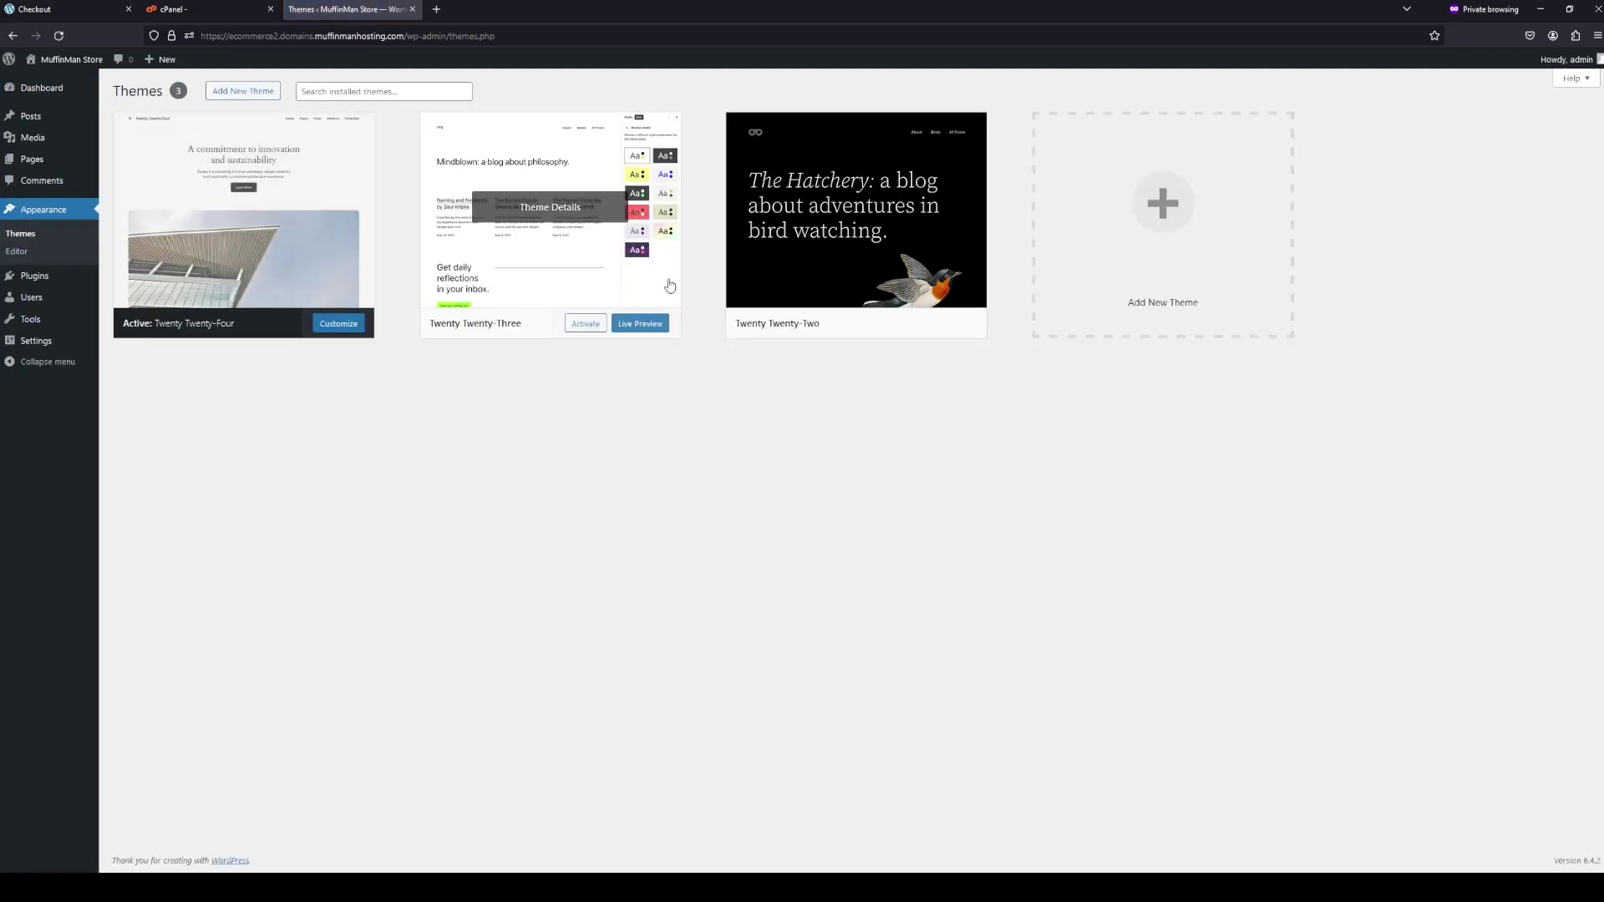
left_click(240, 91)
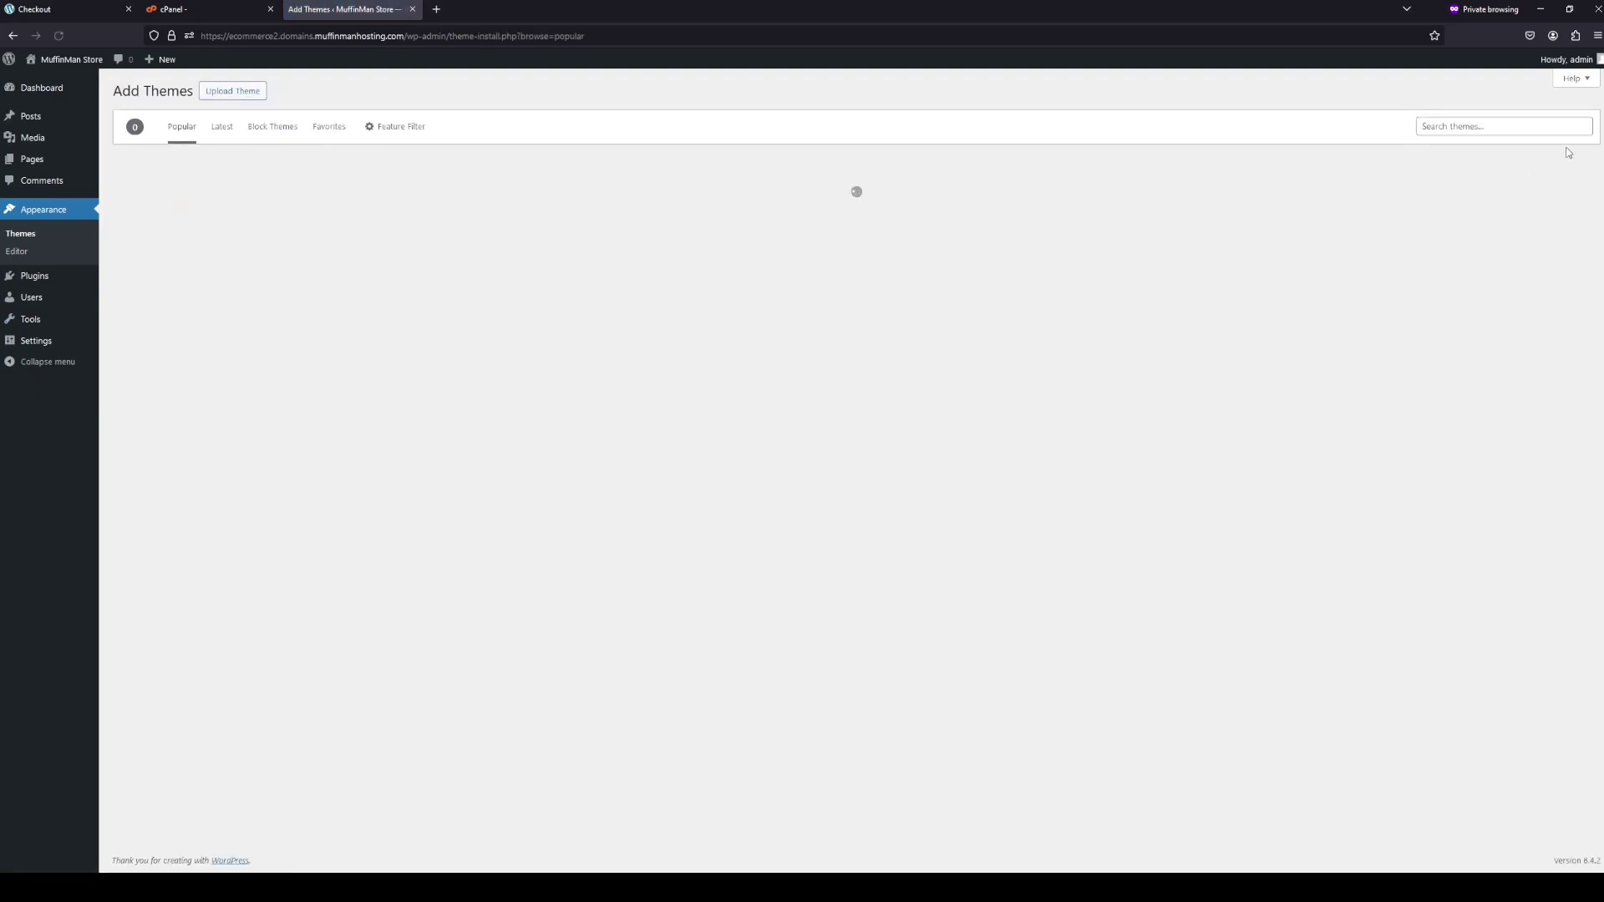
type("cafe")
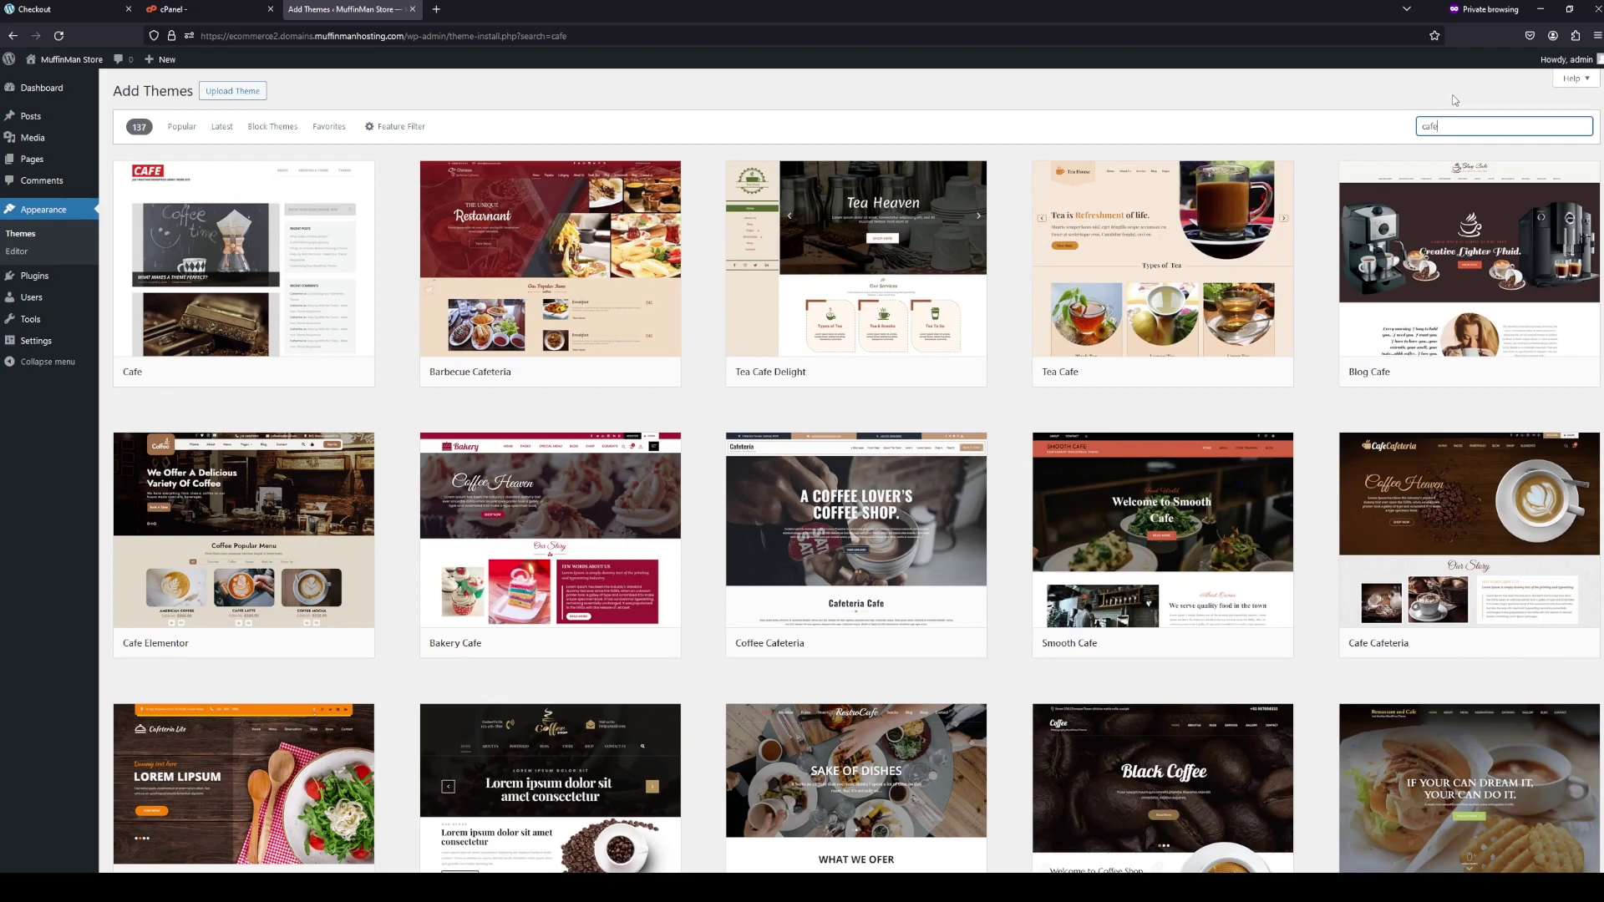
scroll(1455, 100, "down", 2)
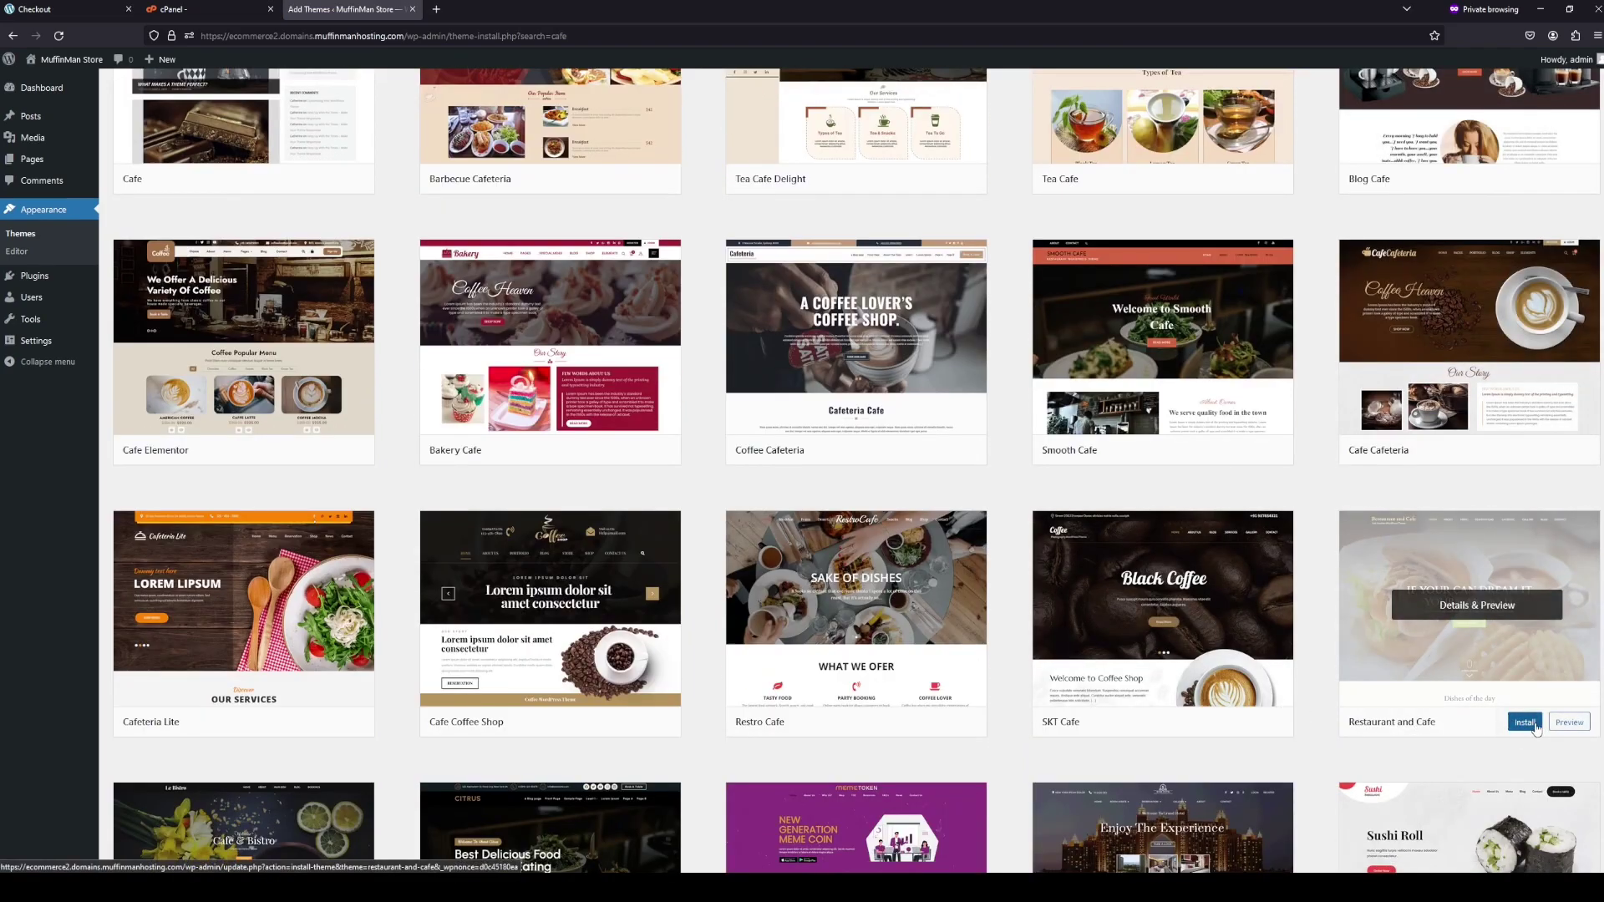
left_click(1533, 723)
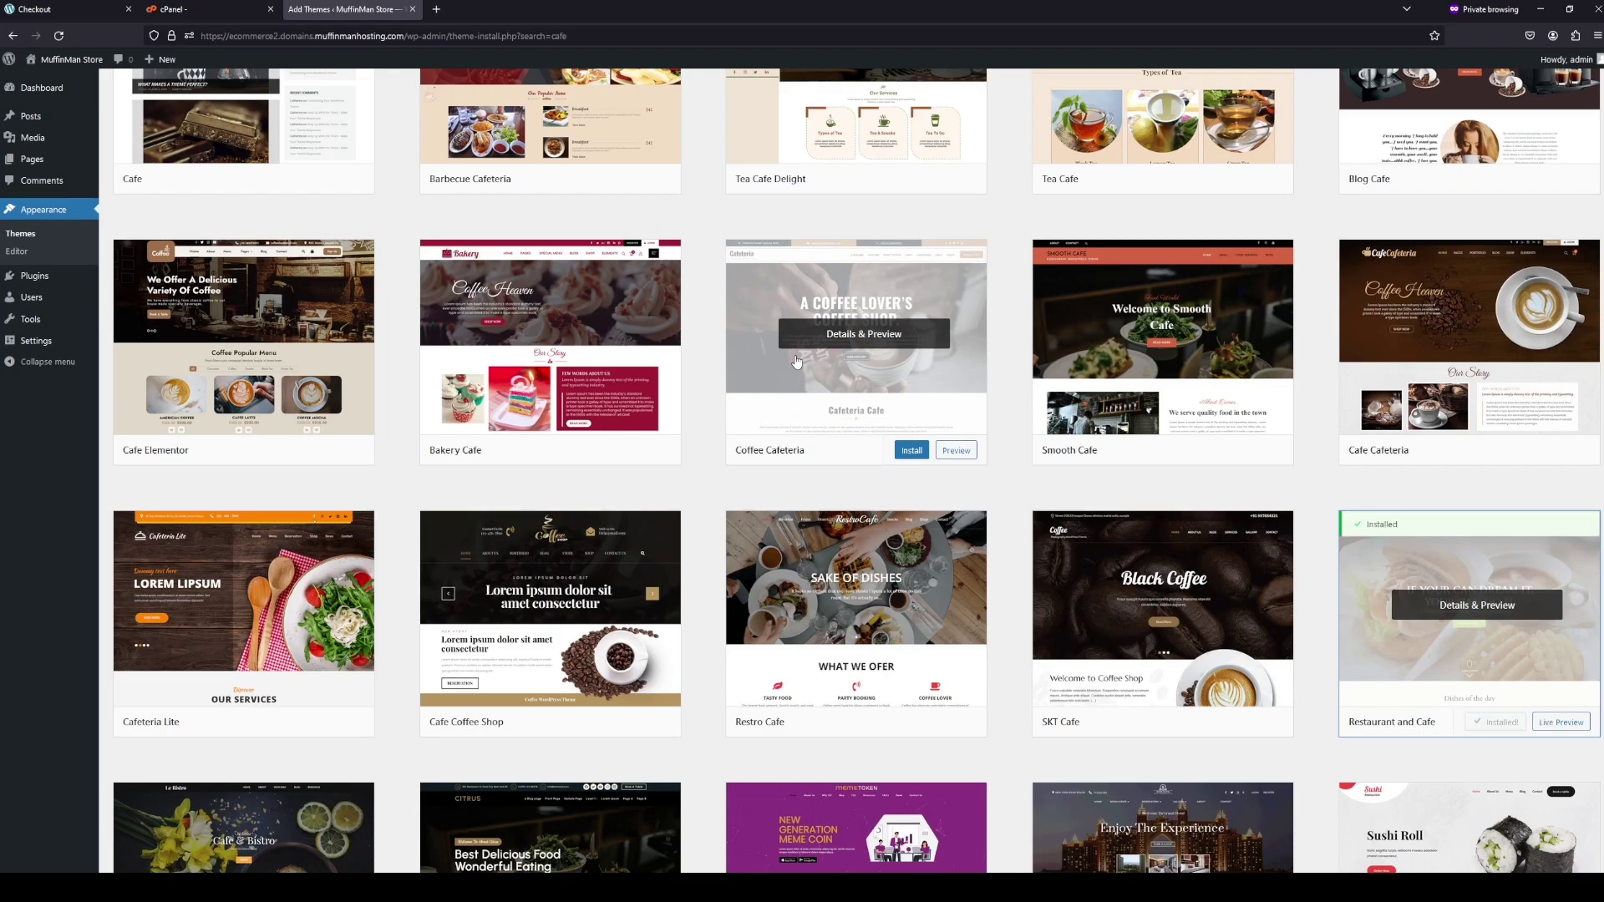
scroll(314, 731, "up", 3)
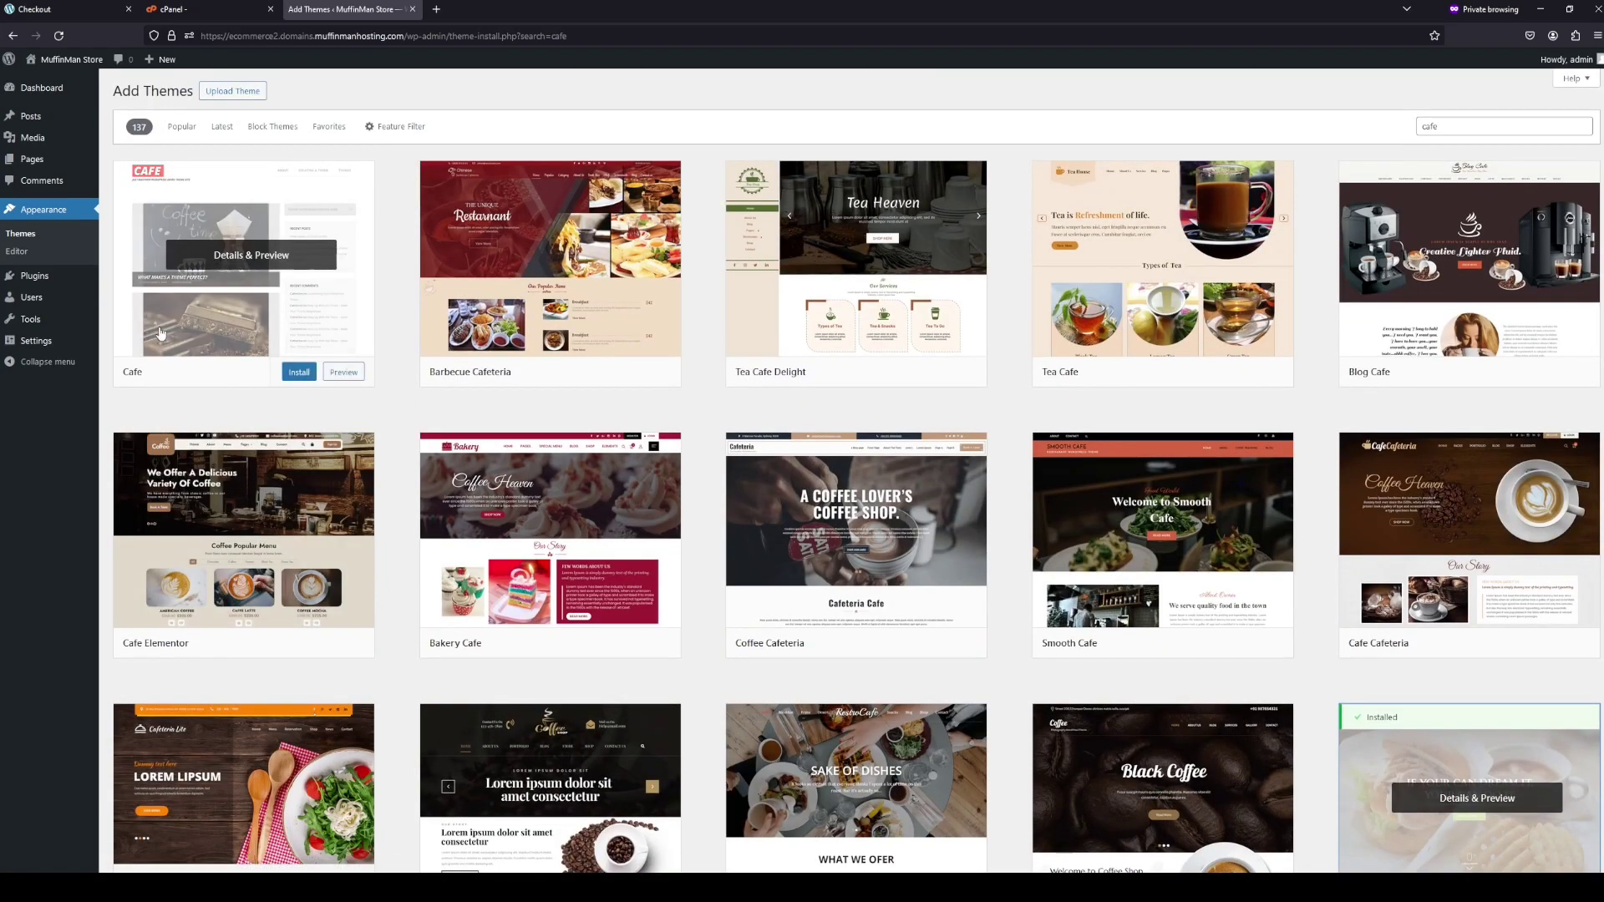
left_click(35, 282)
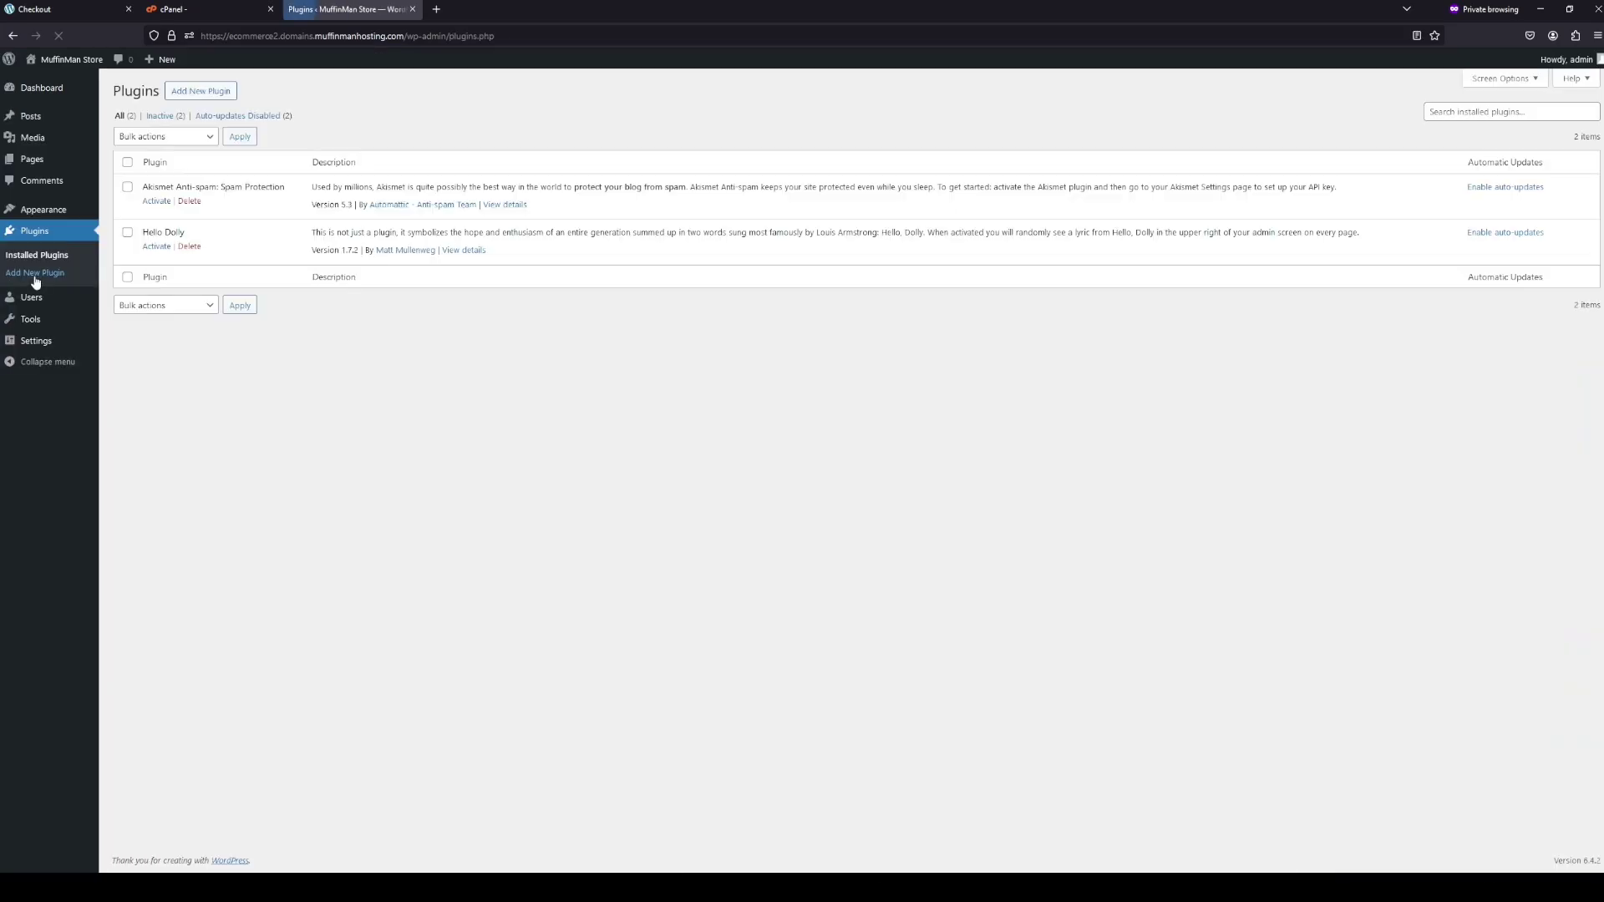
- Find SureCart in the plugin directory, install it, and activate it
left_click(194, 95)
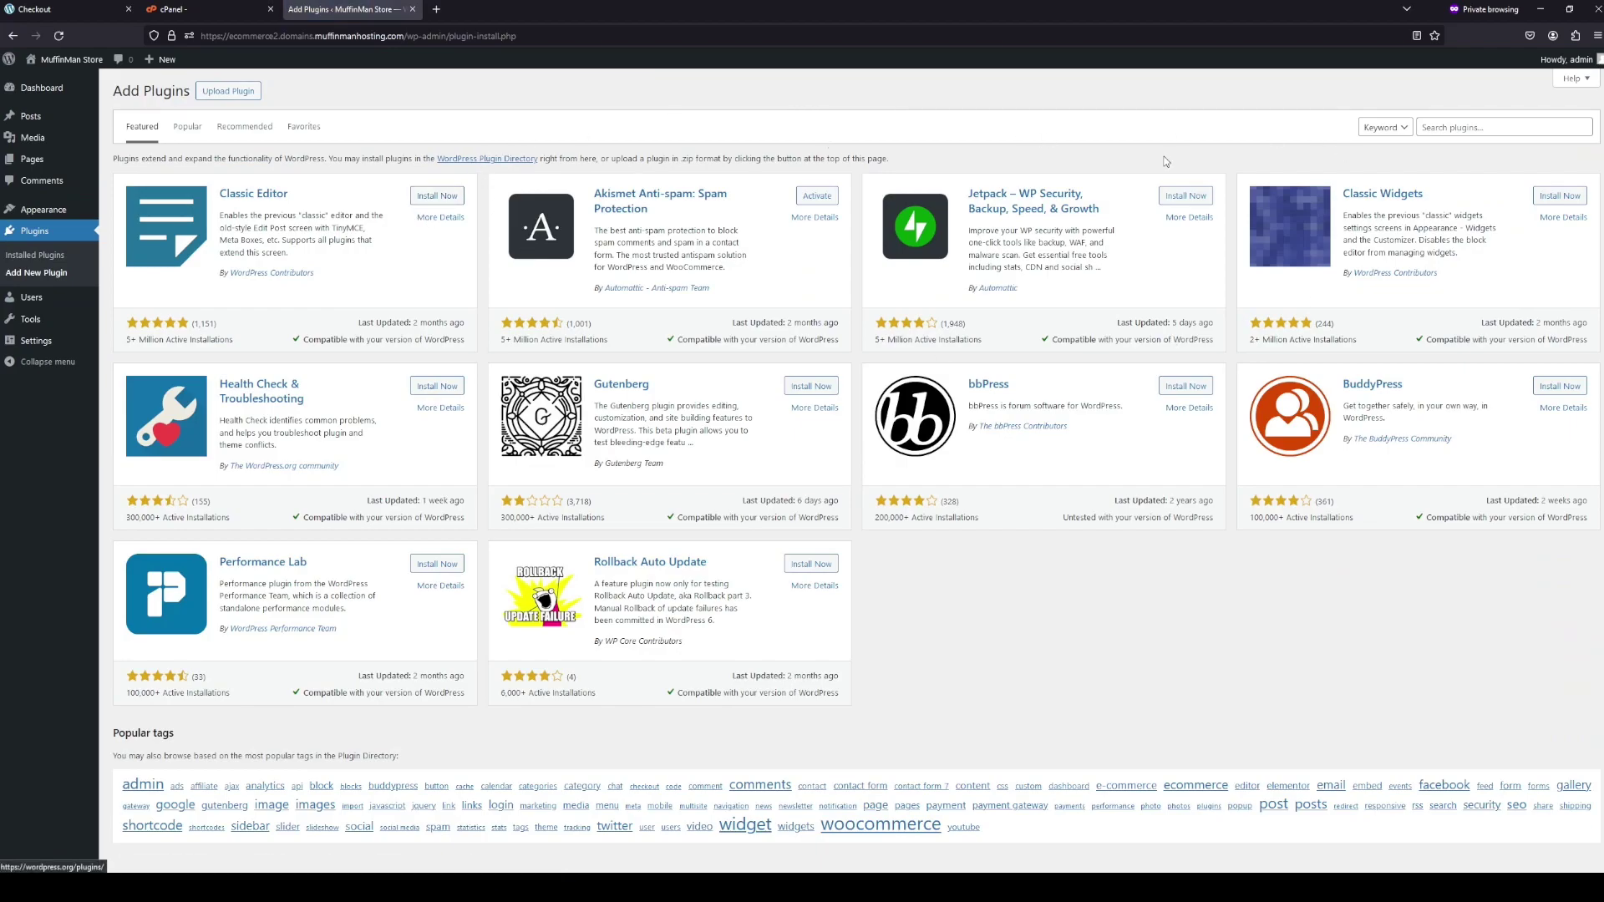
left_click(1503, 128)
type("surecart")
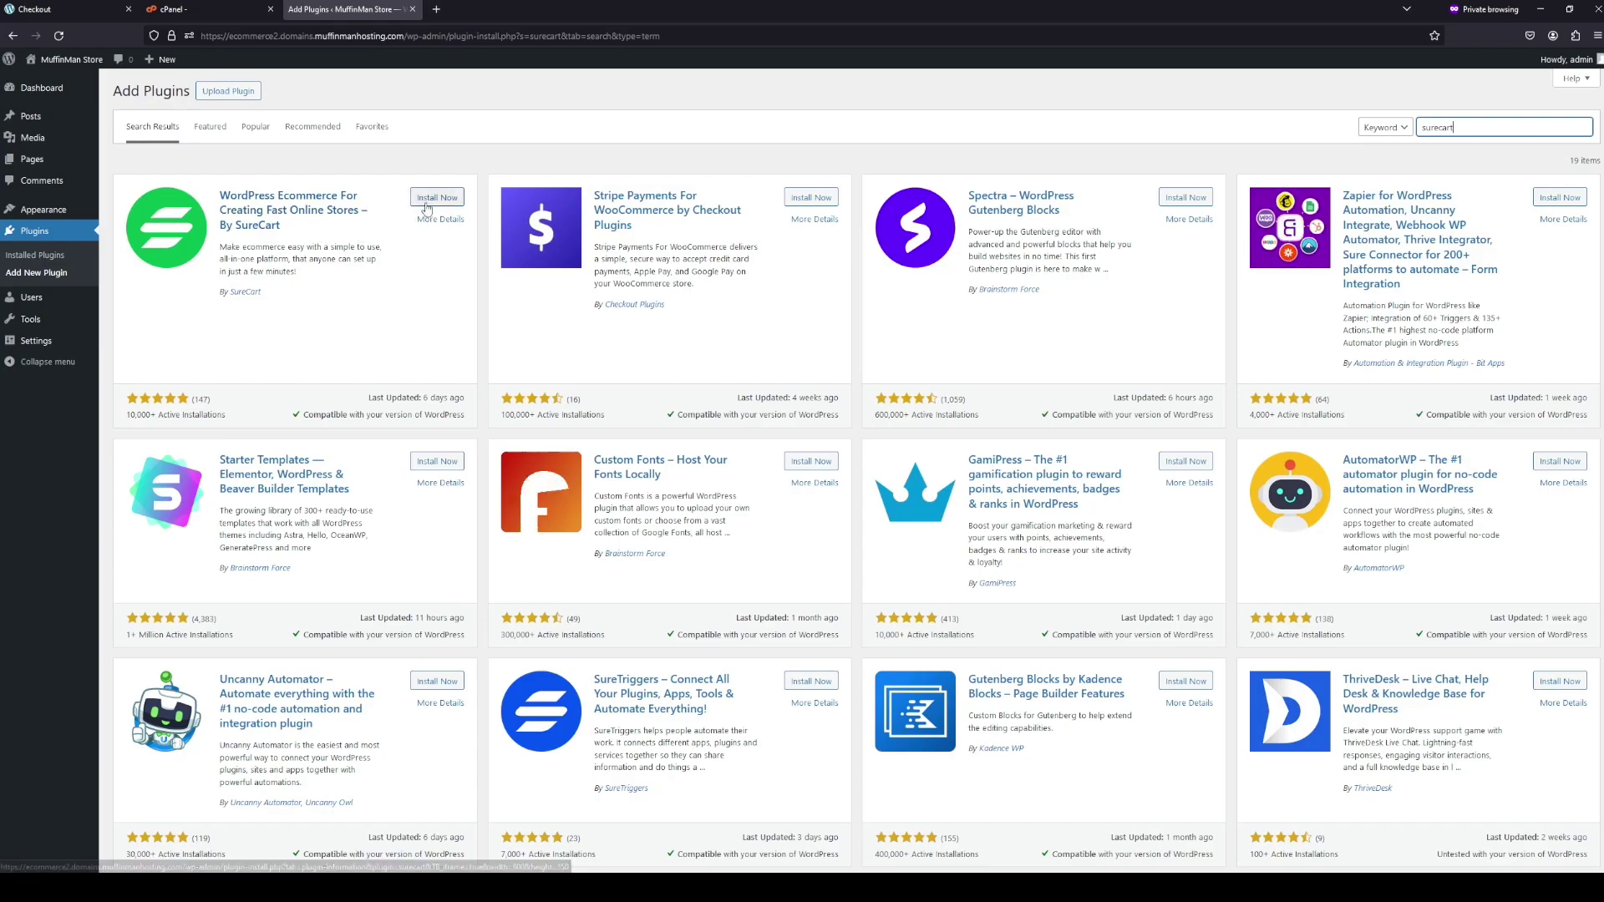
left_click(437, 197)
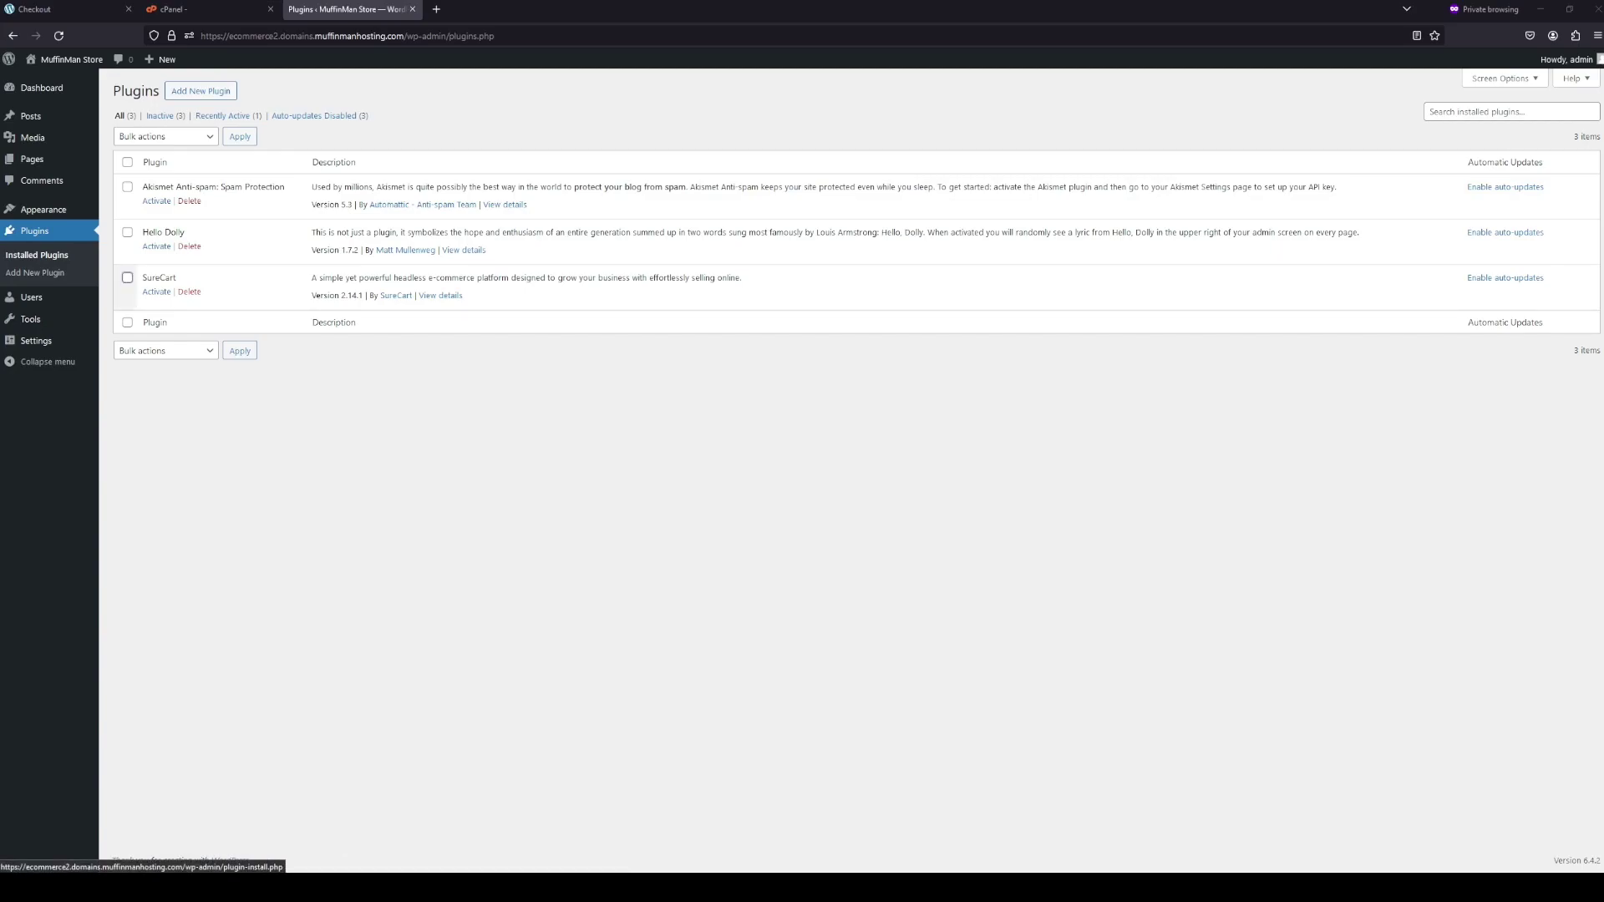
left_click(154, 293)
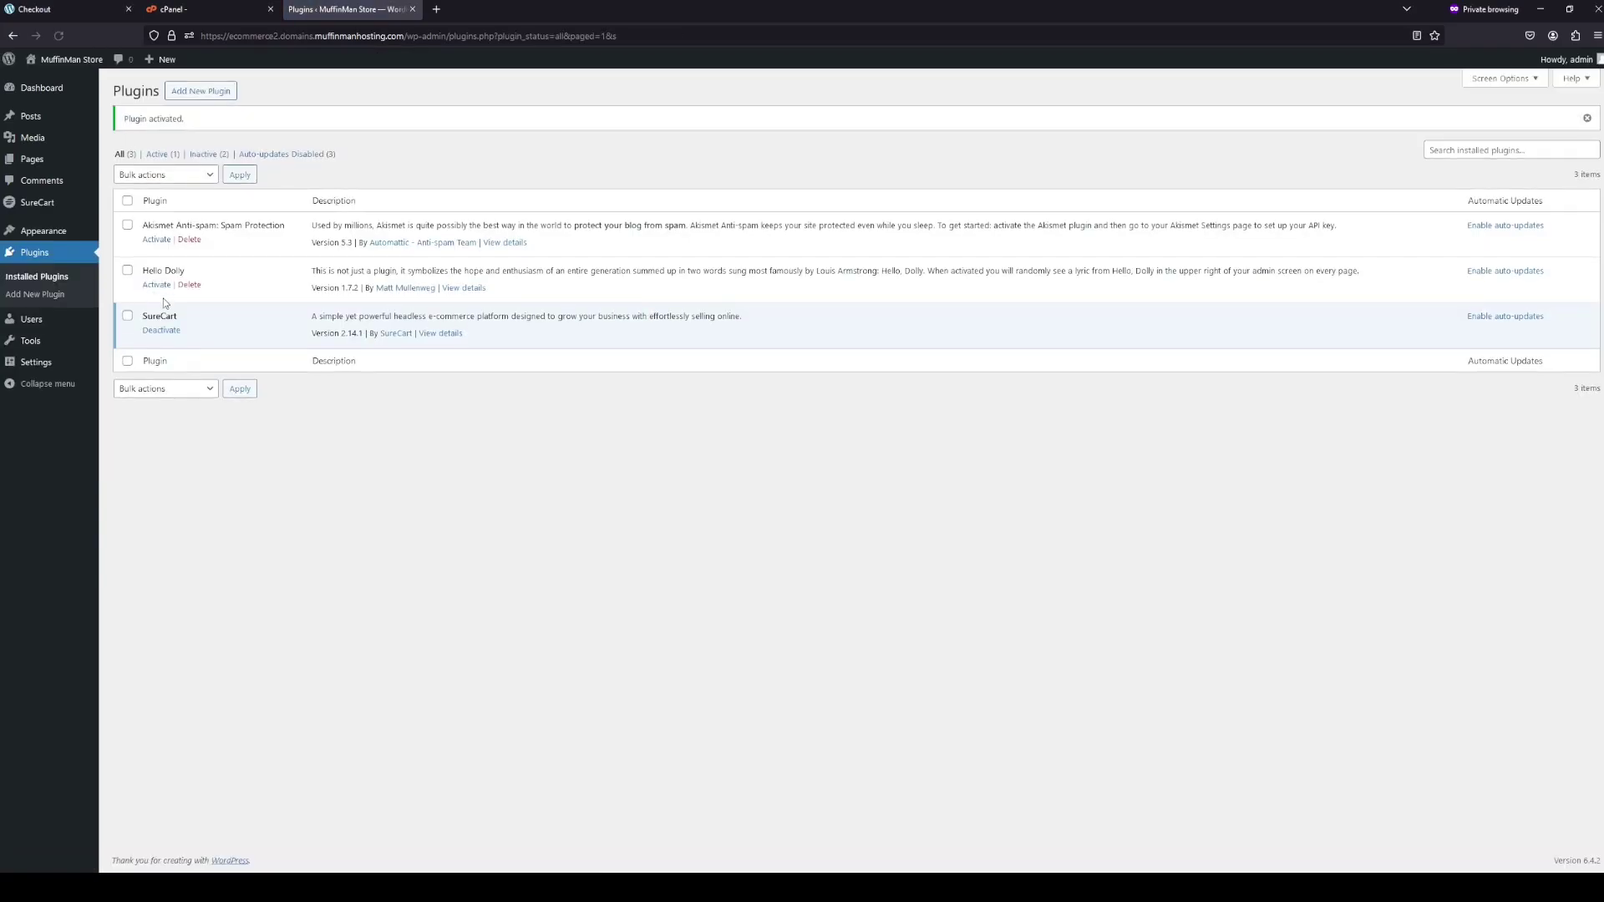
mouse_move(30, 215)
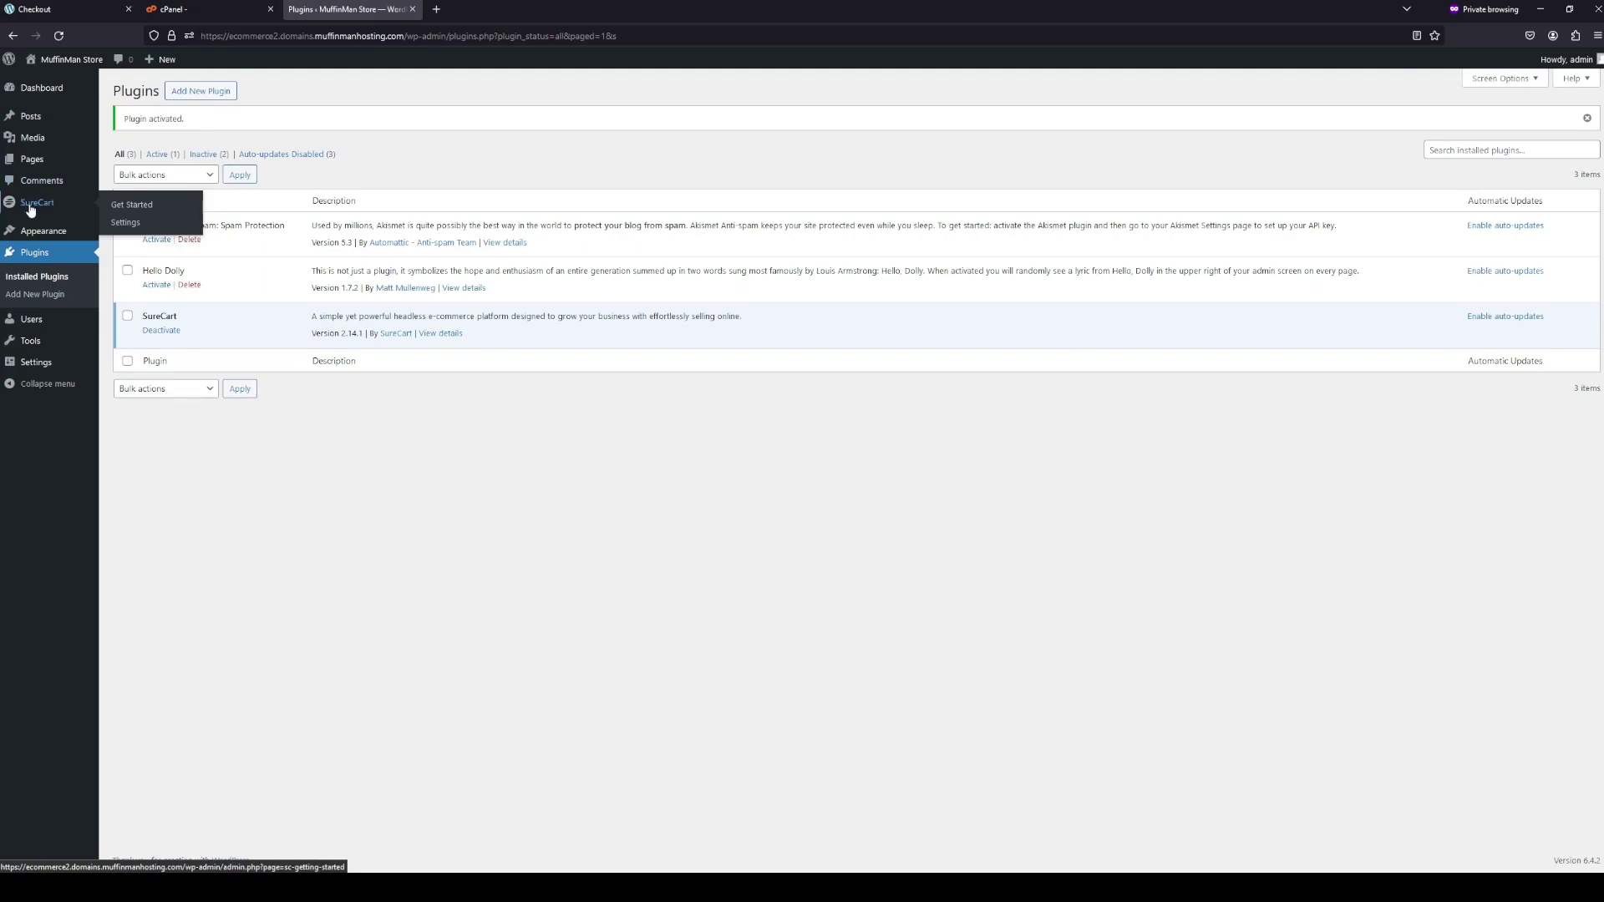
- Start a new SureCart store and set its brand colour to 134a98
left_click(30, 209)
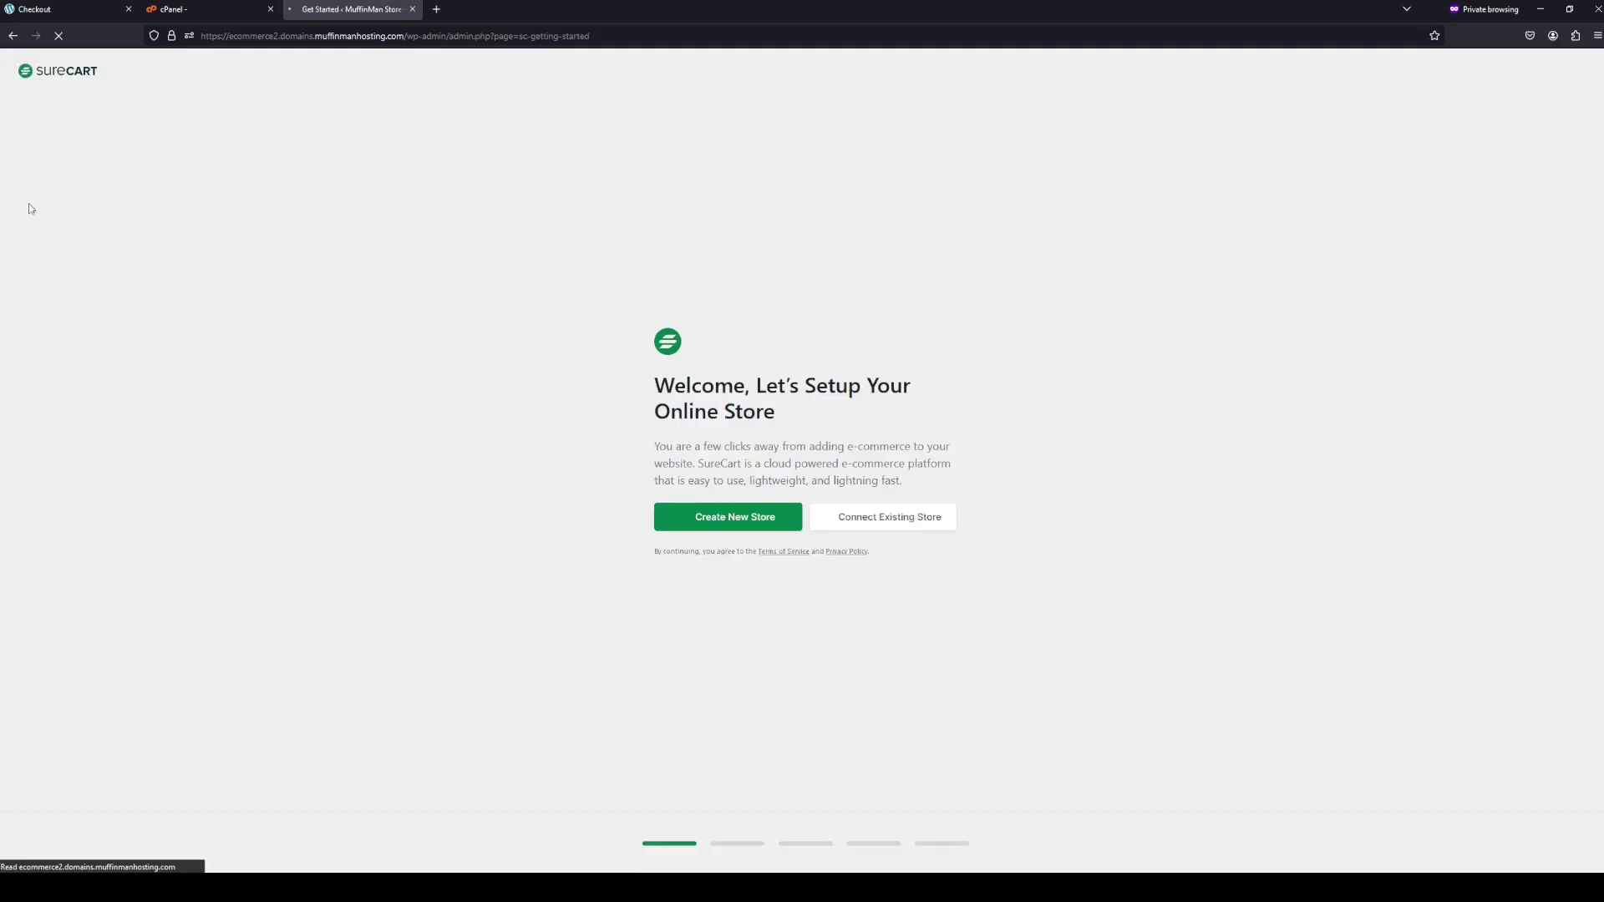
left_click(744, 525)
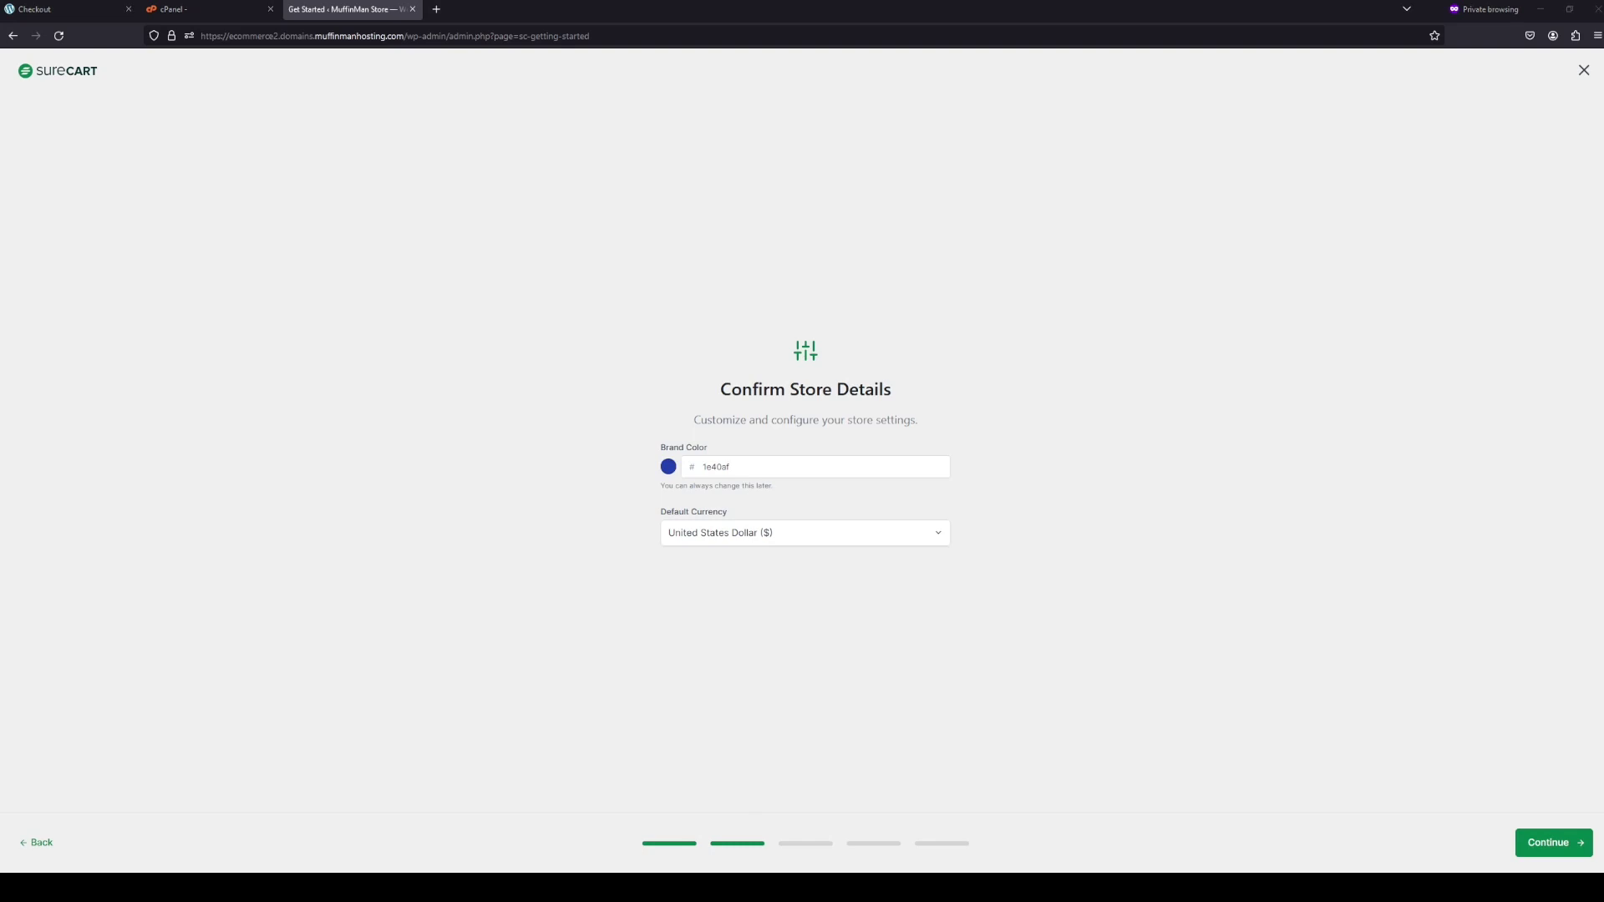
left_click(716, 466)
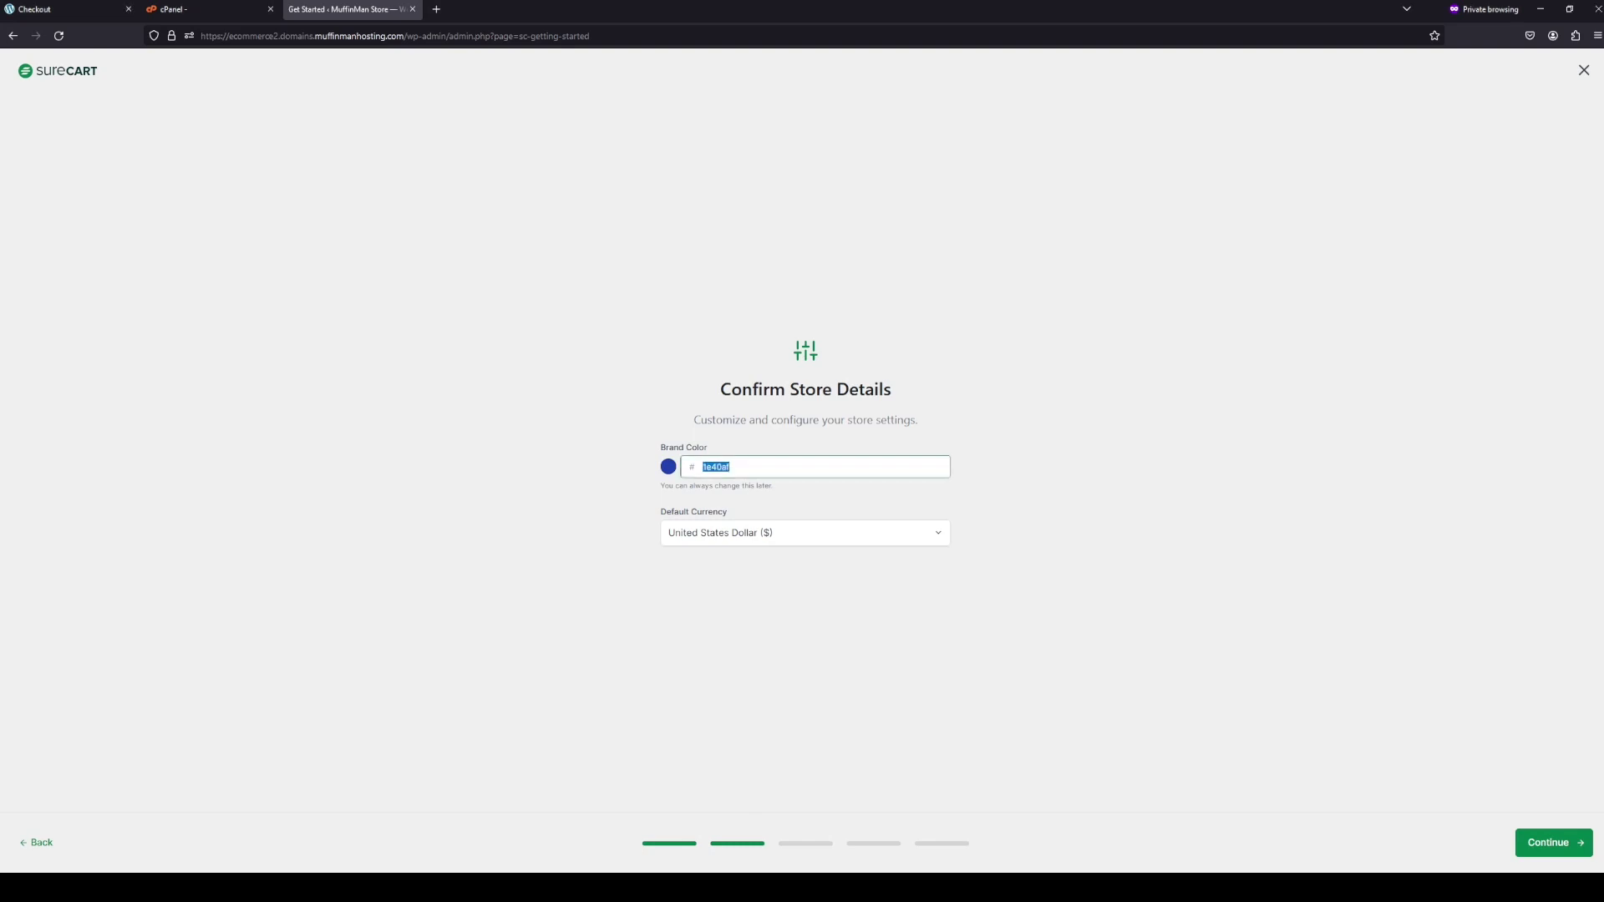
type("134a98")
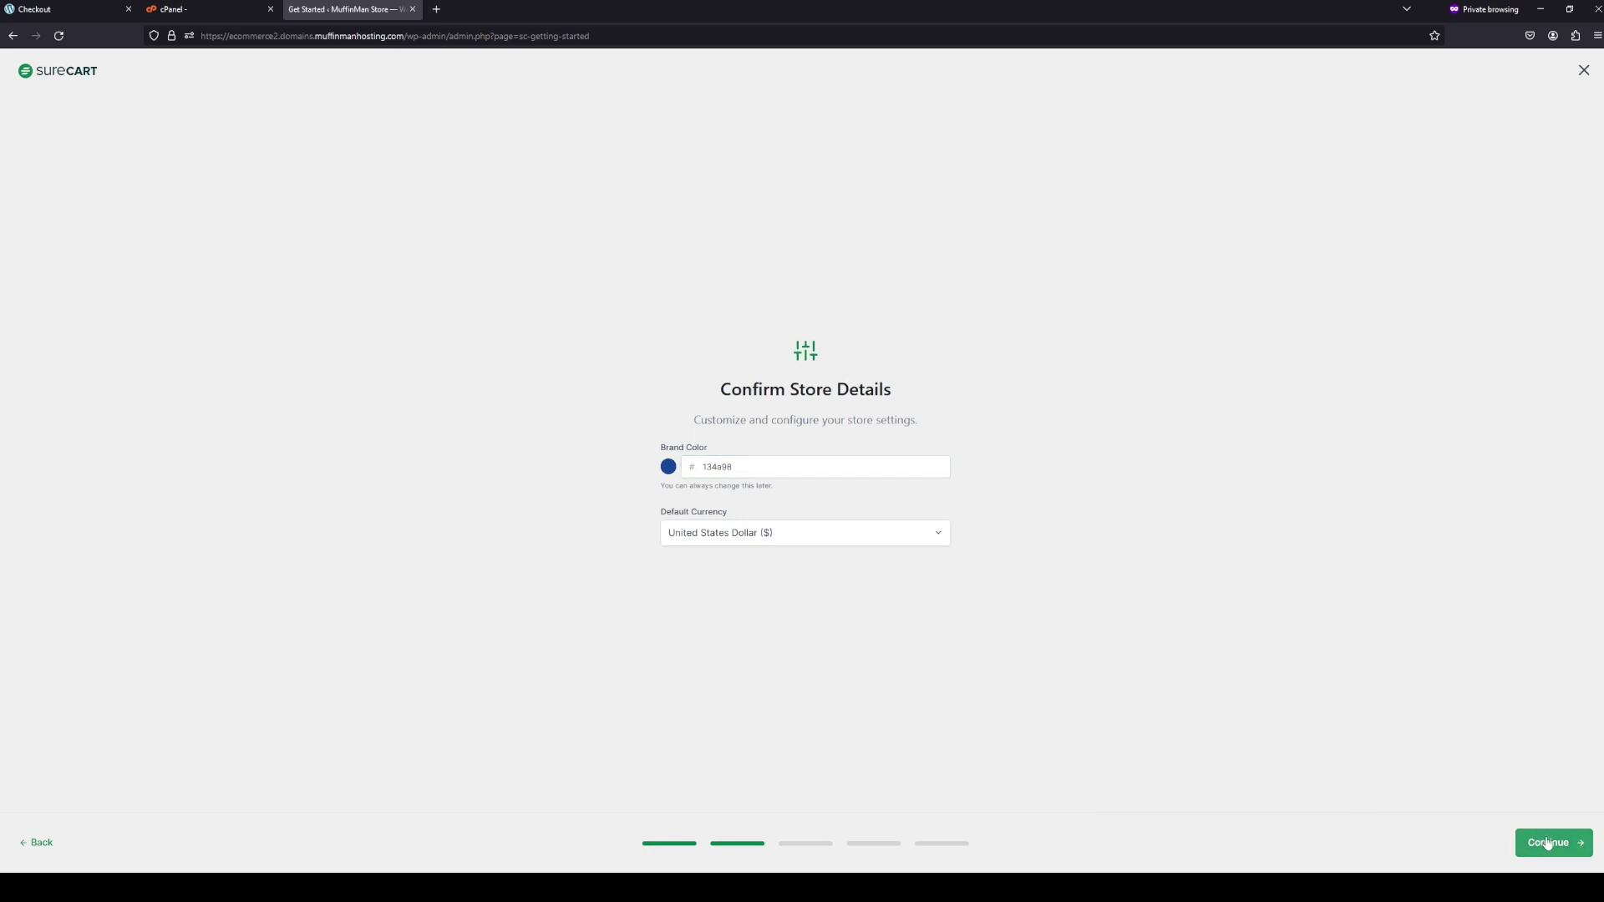
left_click(1537, 842)
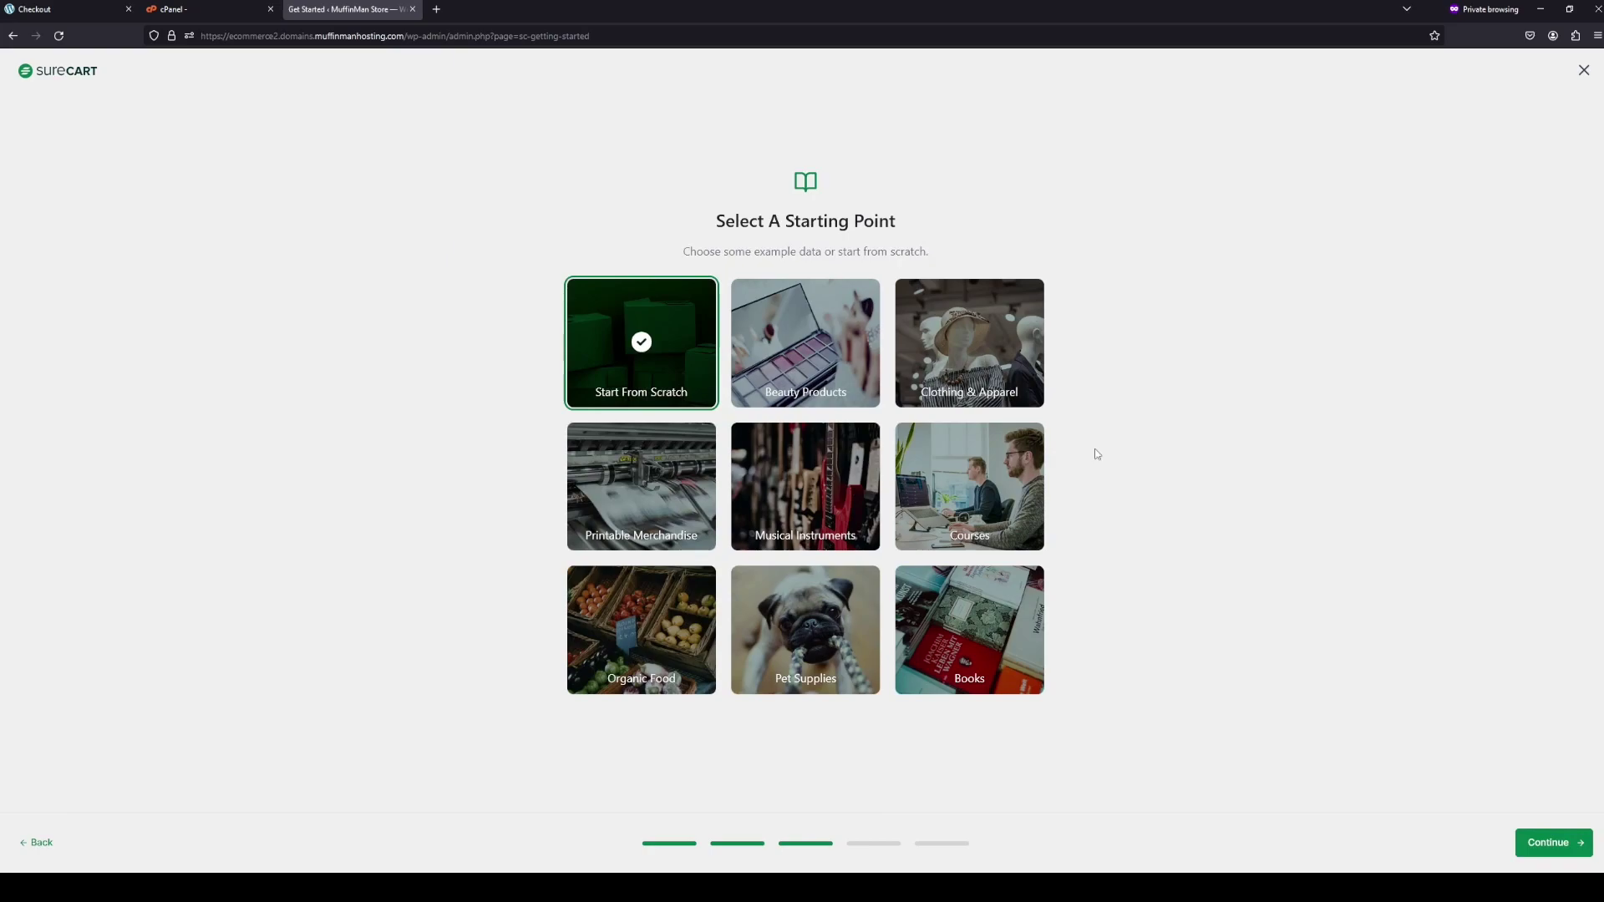
- Choose the Organic Food sample data, confirm the notification email, and view the finished store
left_click(631, 637)
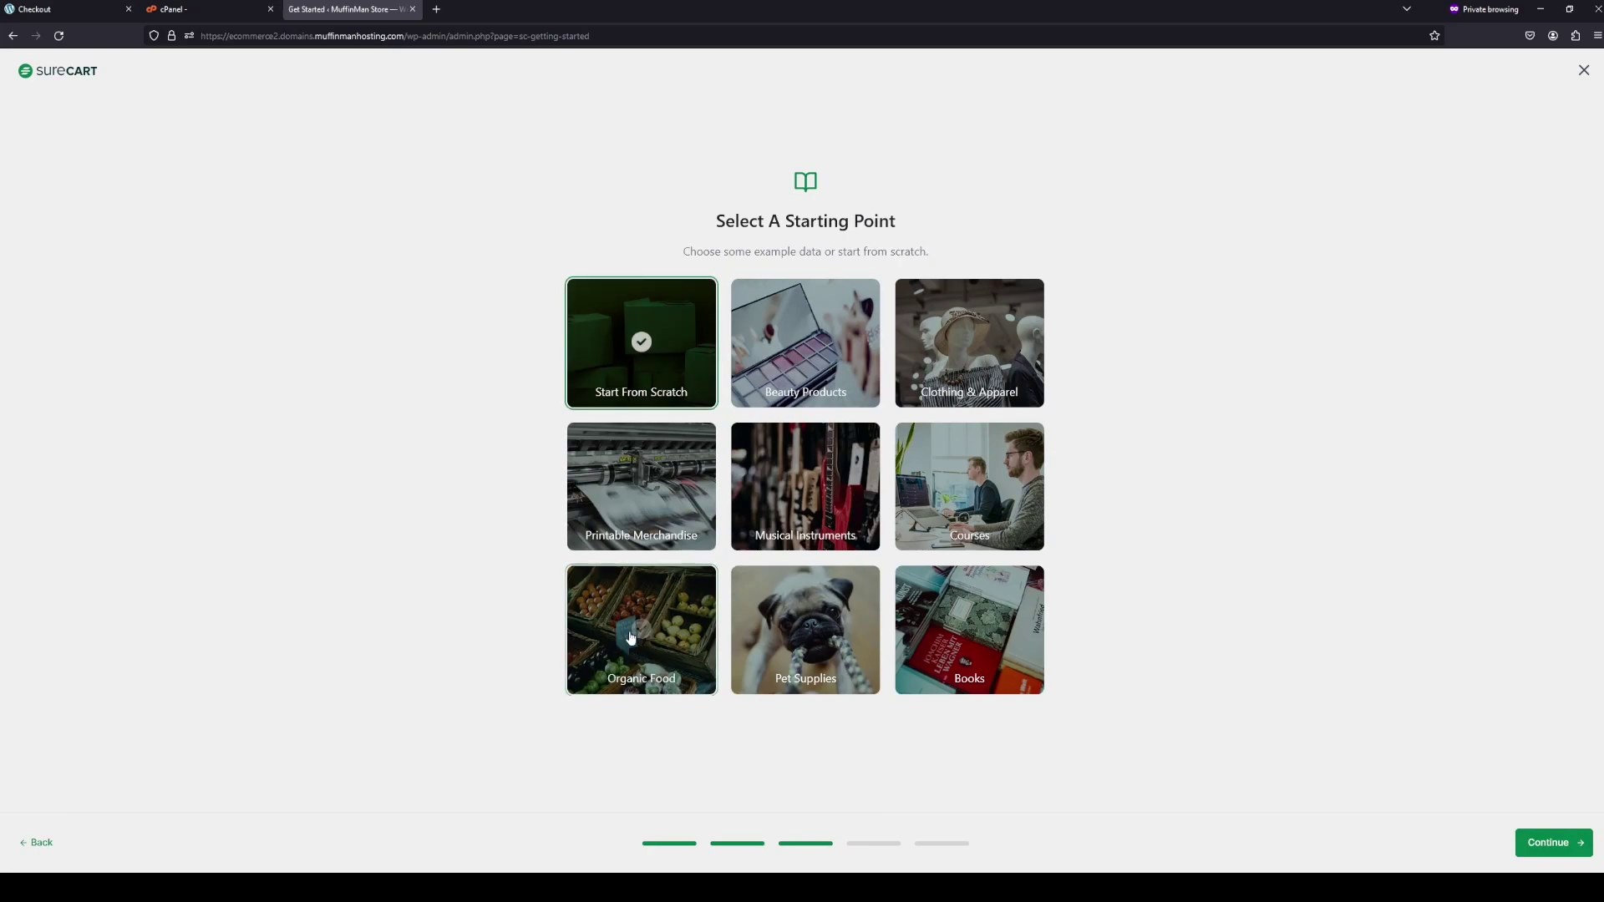
left_click(1582, 857)
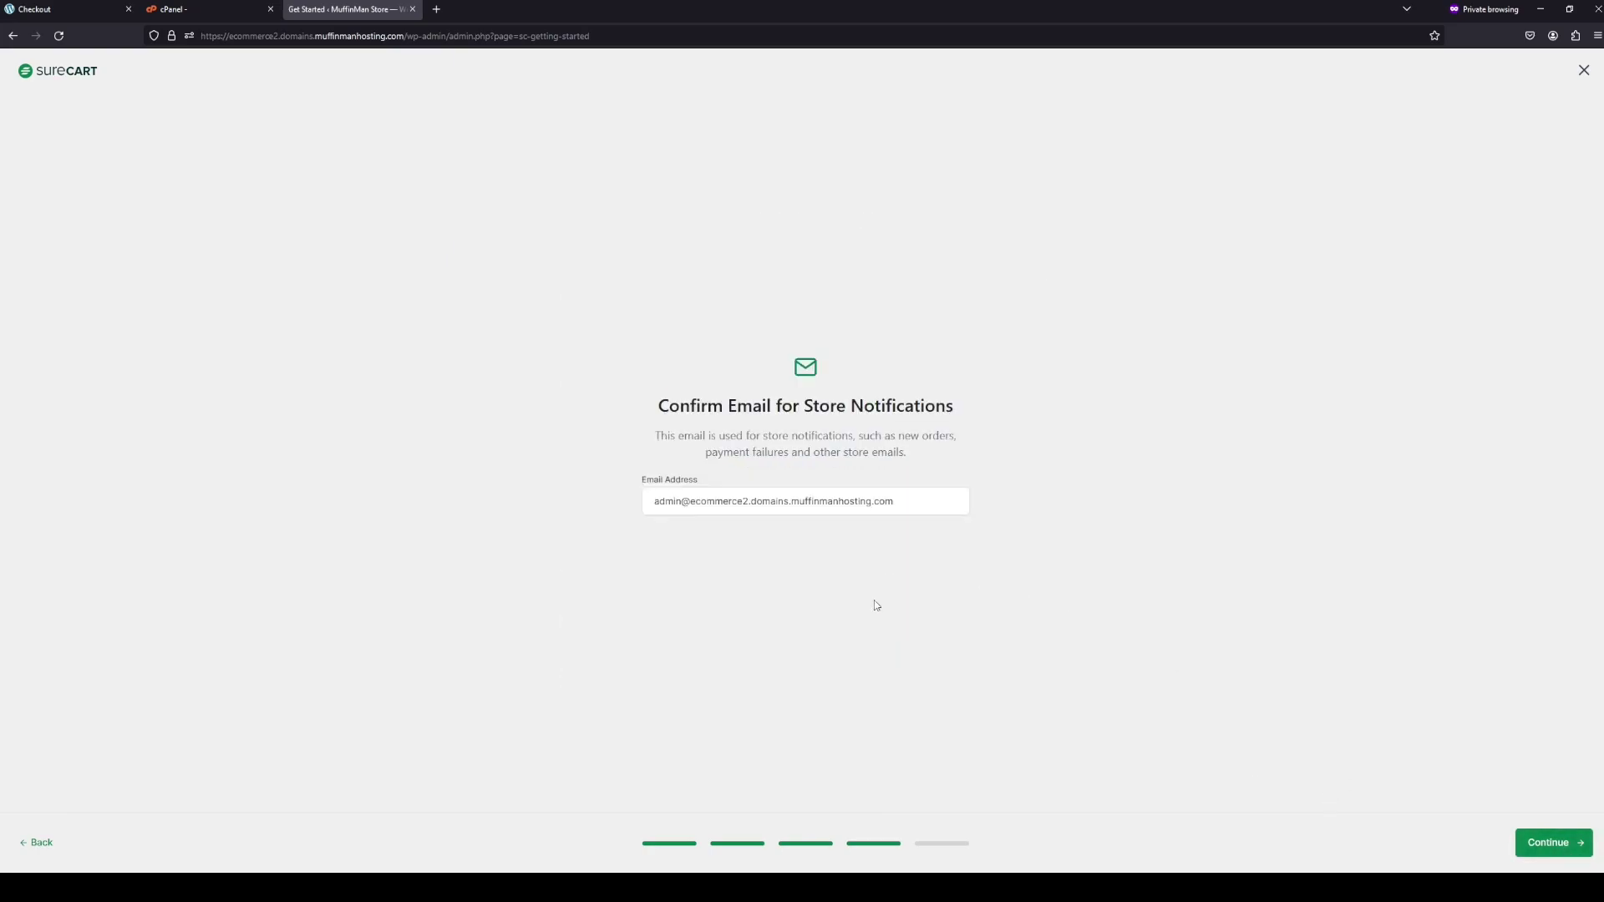
left_click(1544, 844)
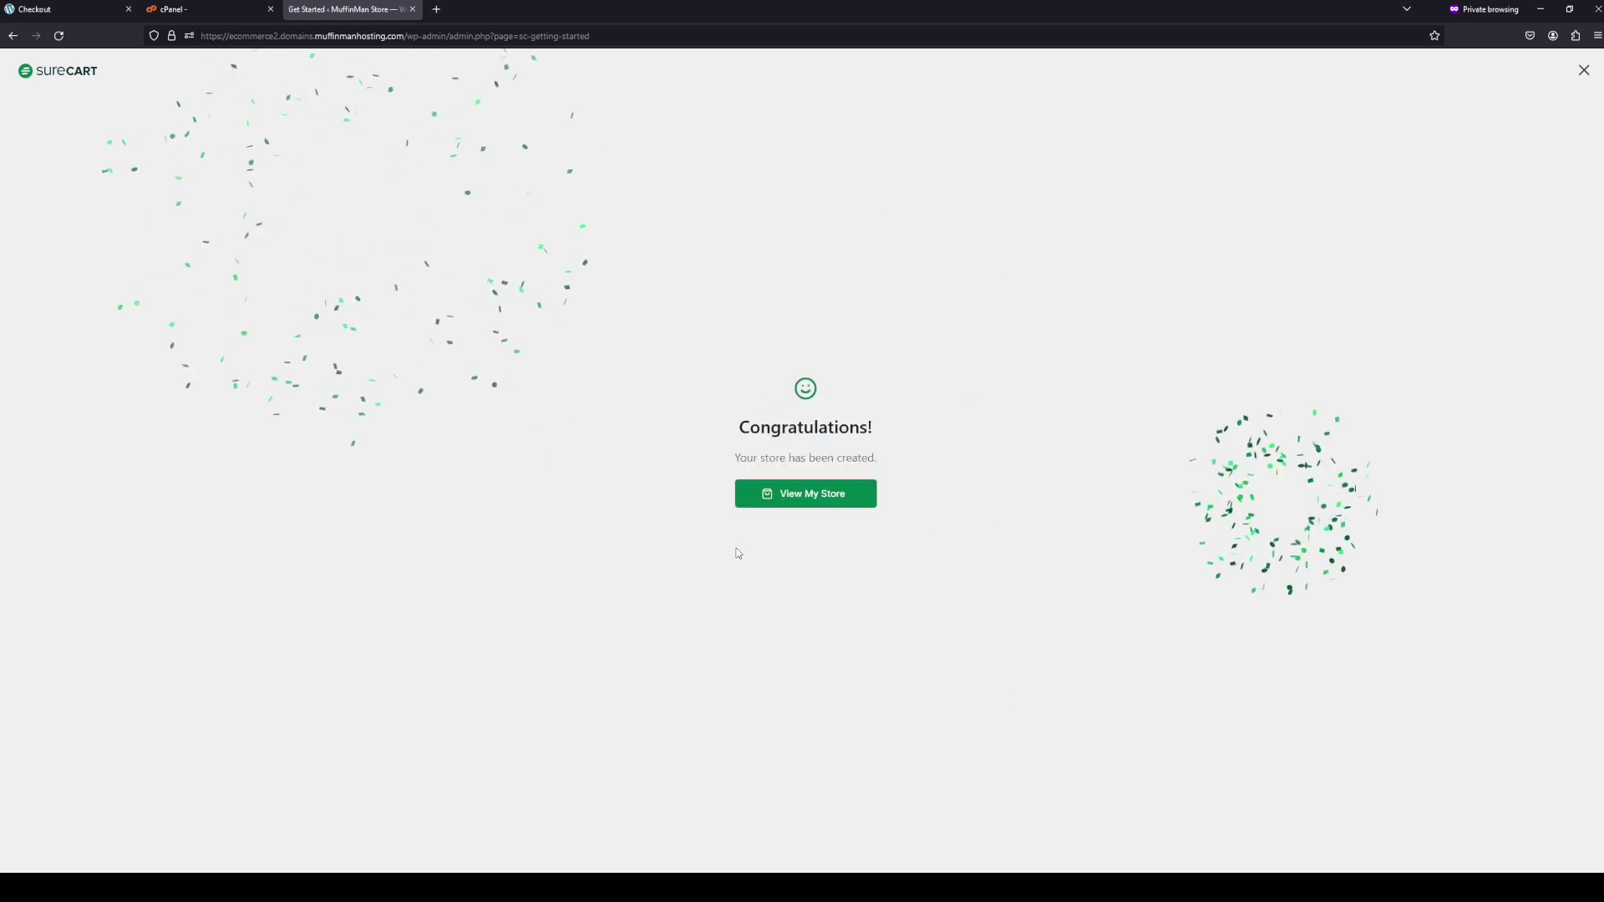
left_click(794, 498)
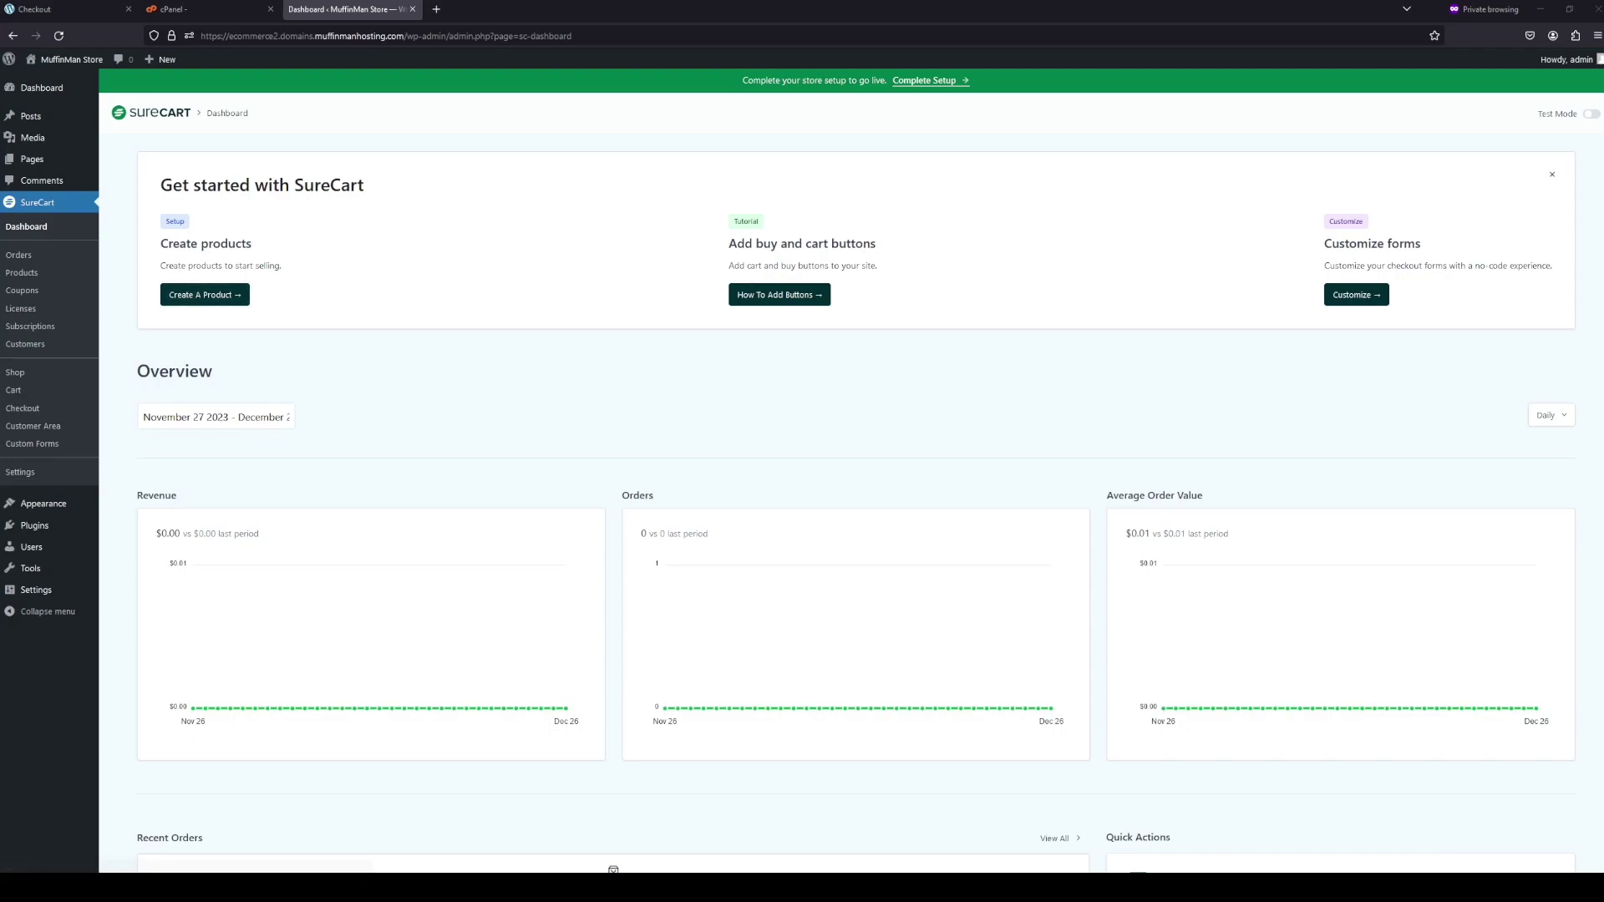
- Open the Assorted Coffee product for editing from the SureCart Products list
left_click(37, 272)
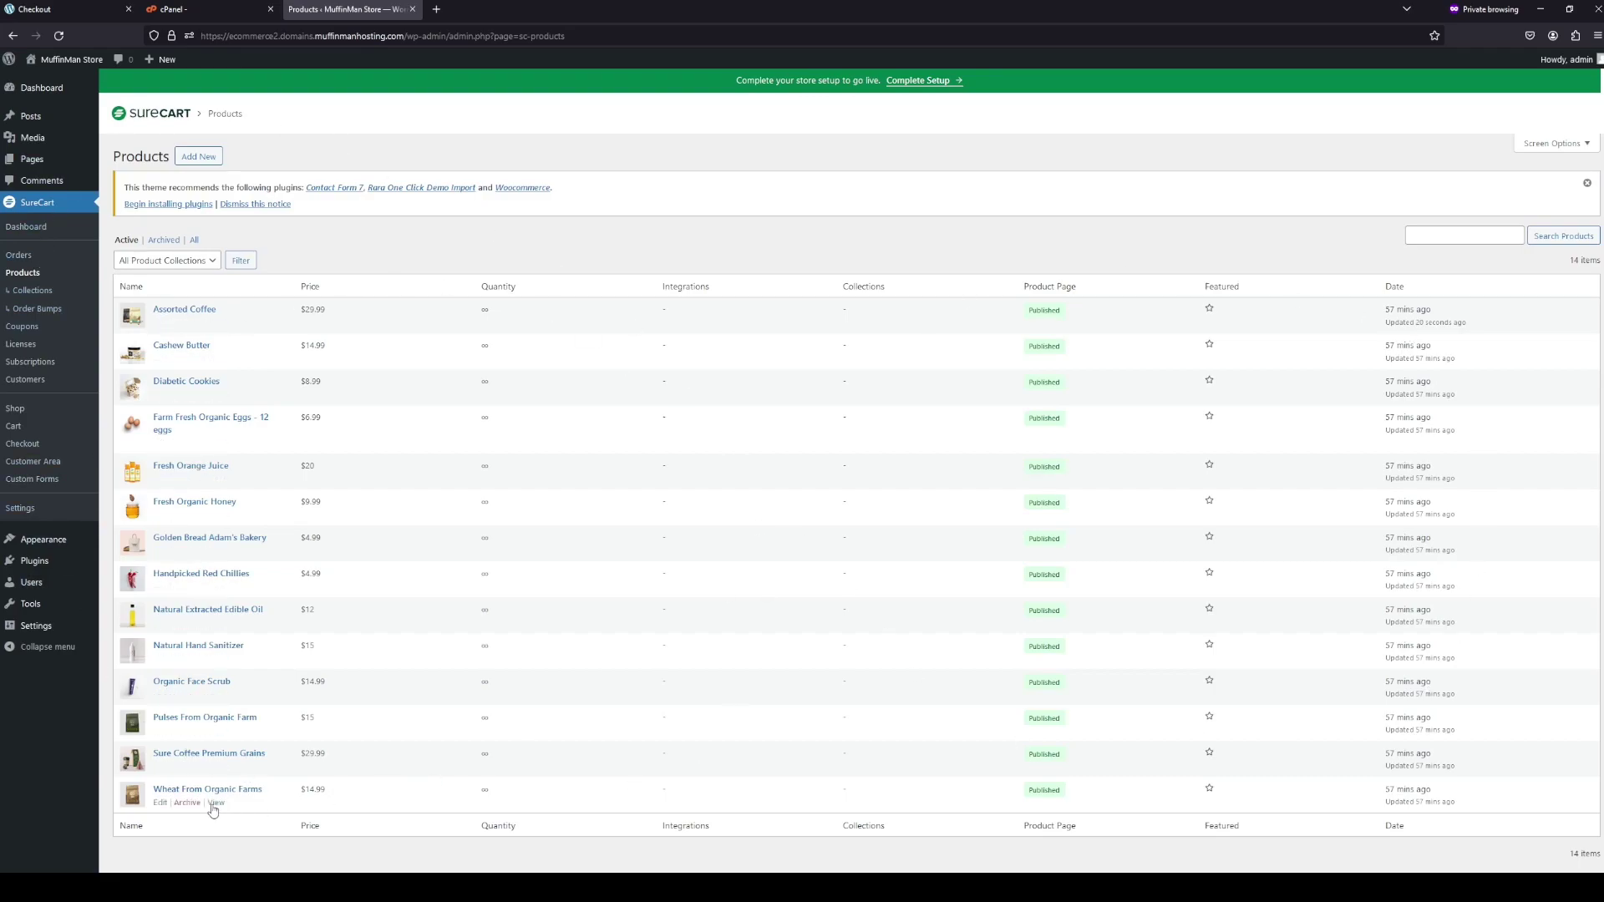
left_click(162, 325)
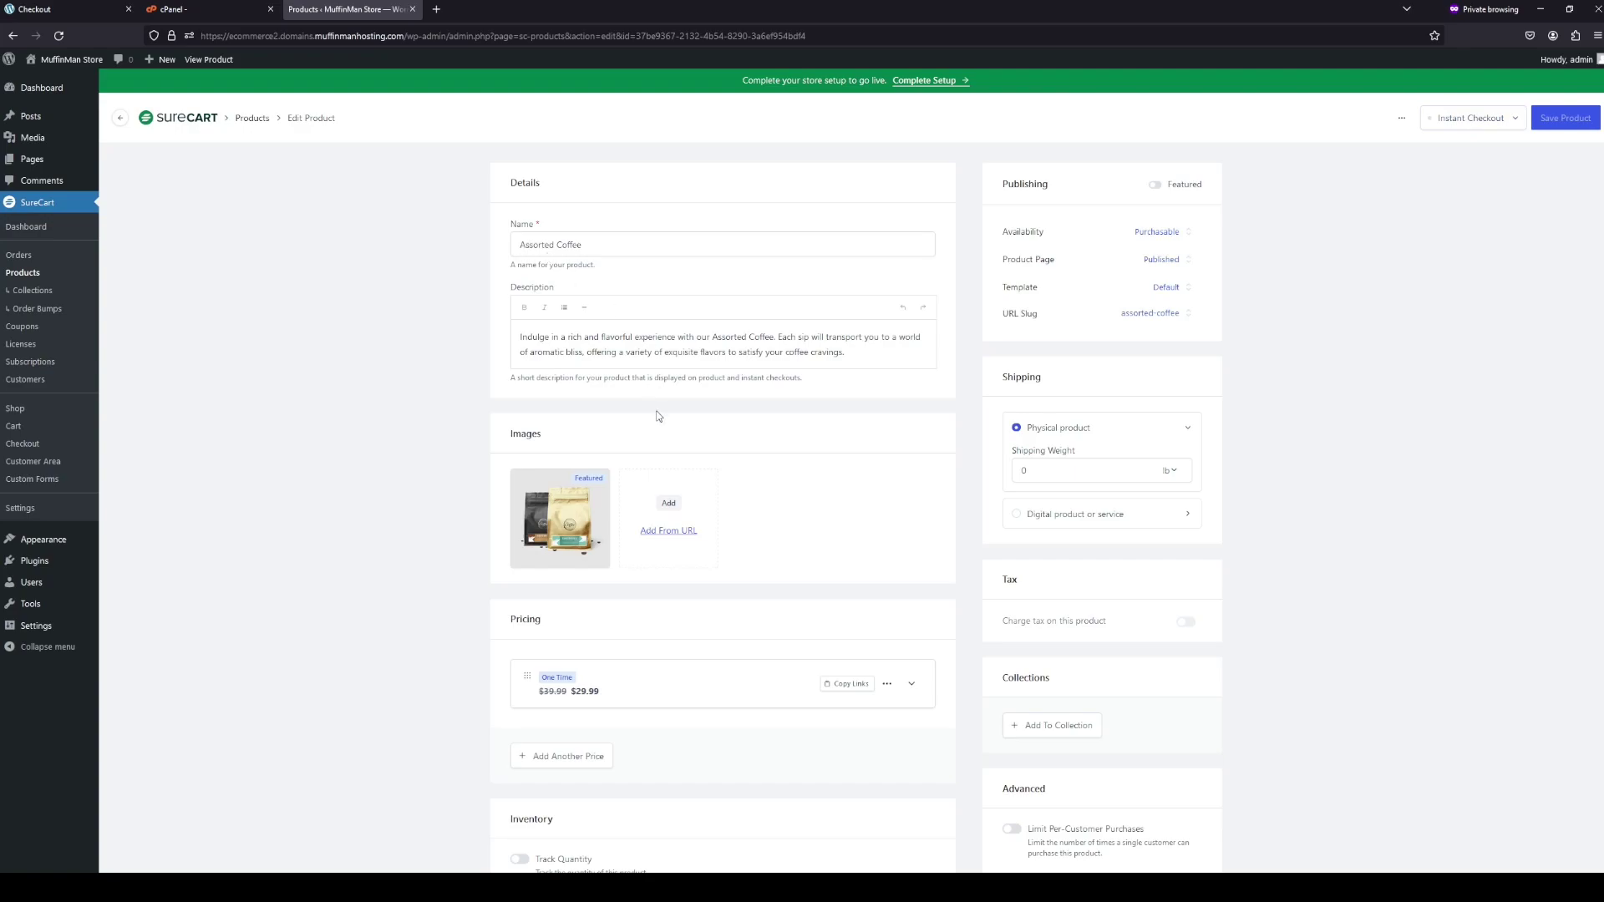
- Publish the Assorted Coffee instant checkout page, let the product save, and return to Products
left_click(1468, 126)
left_click(1312, 162)
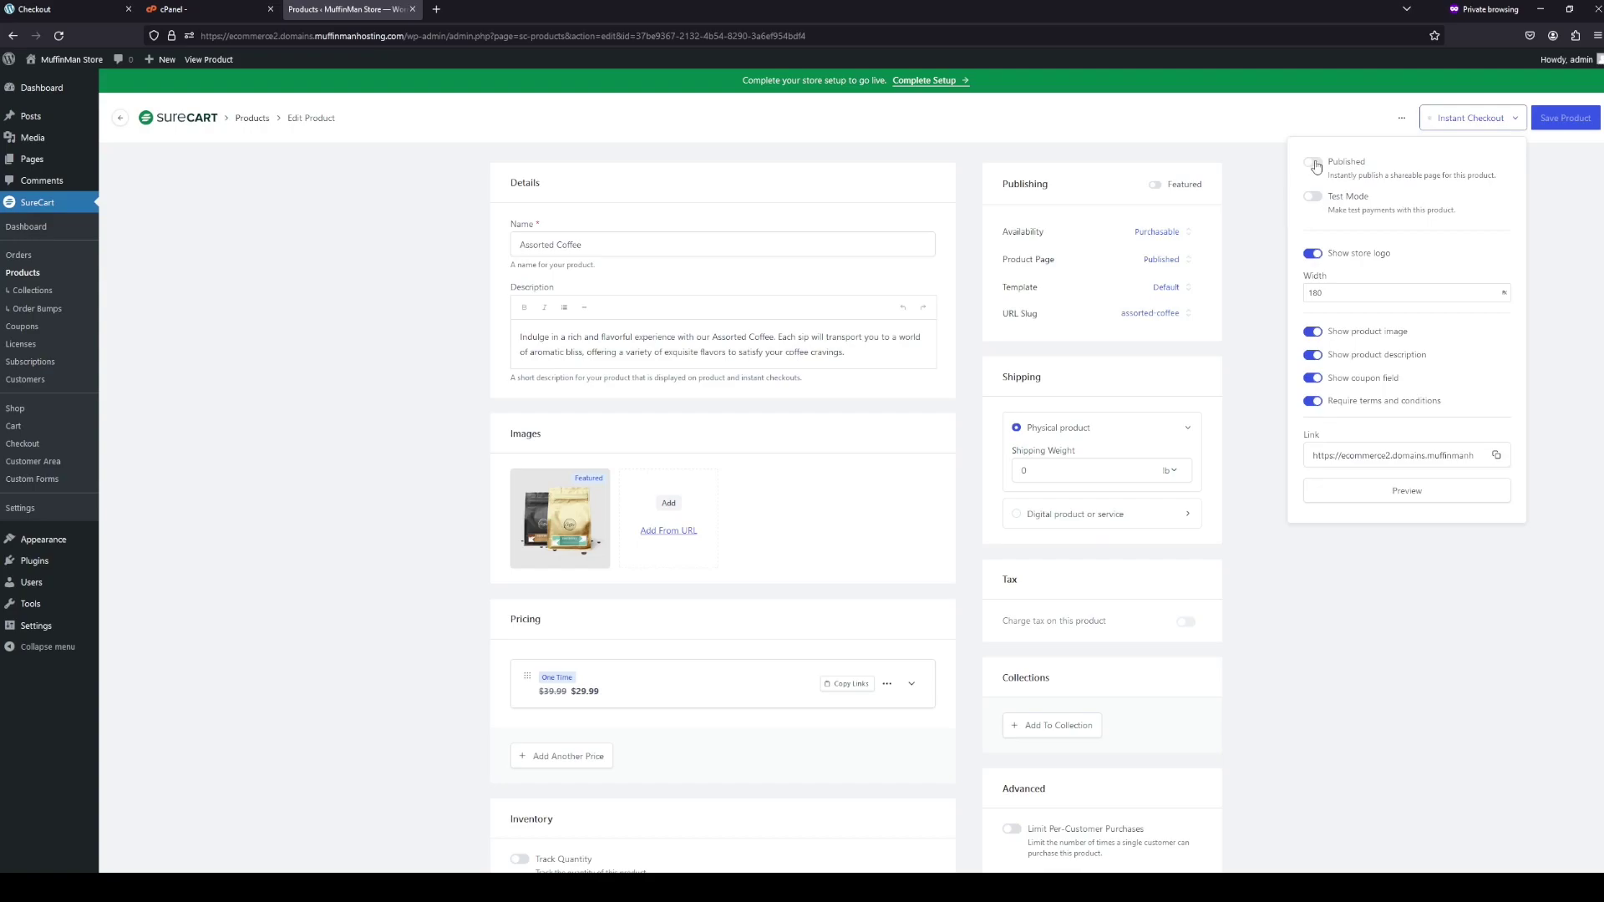
left_click(1260, 277)
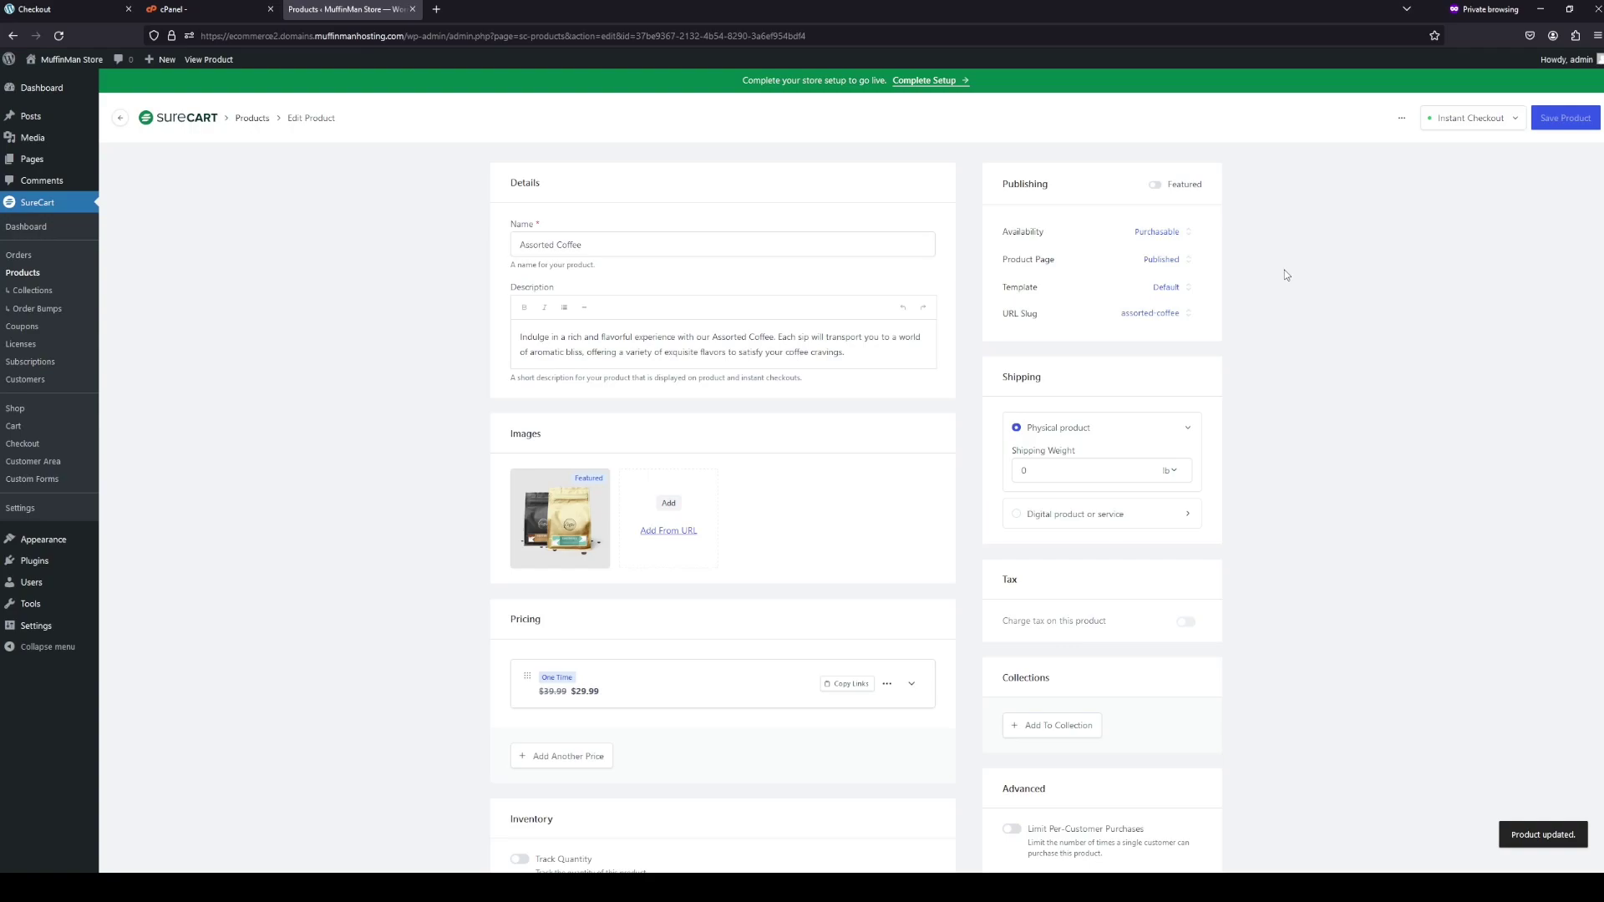
scroll(1119, 467, "down", 3)
scroll(1069, 493, "up", 3)
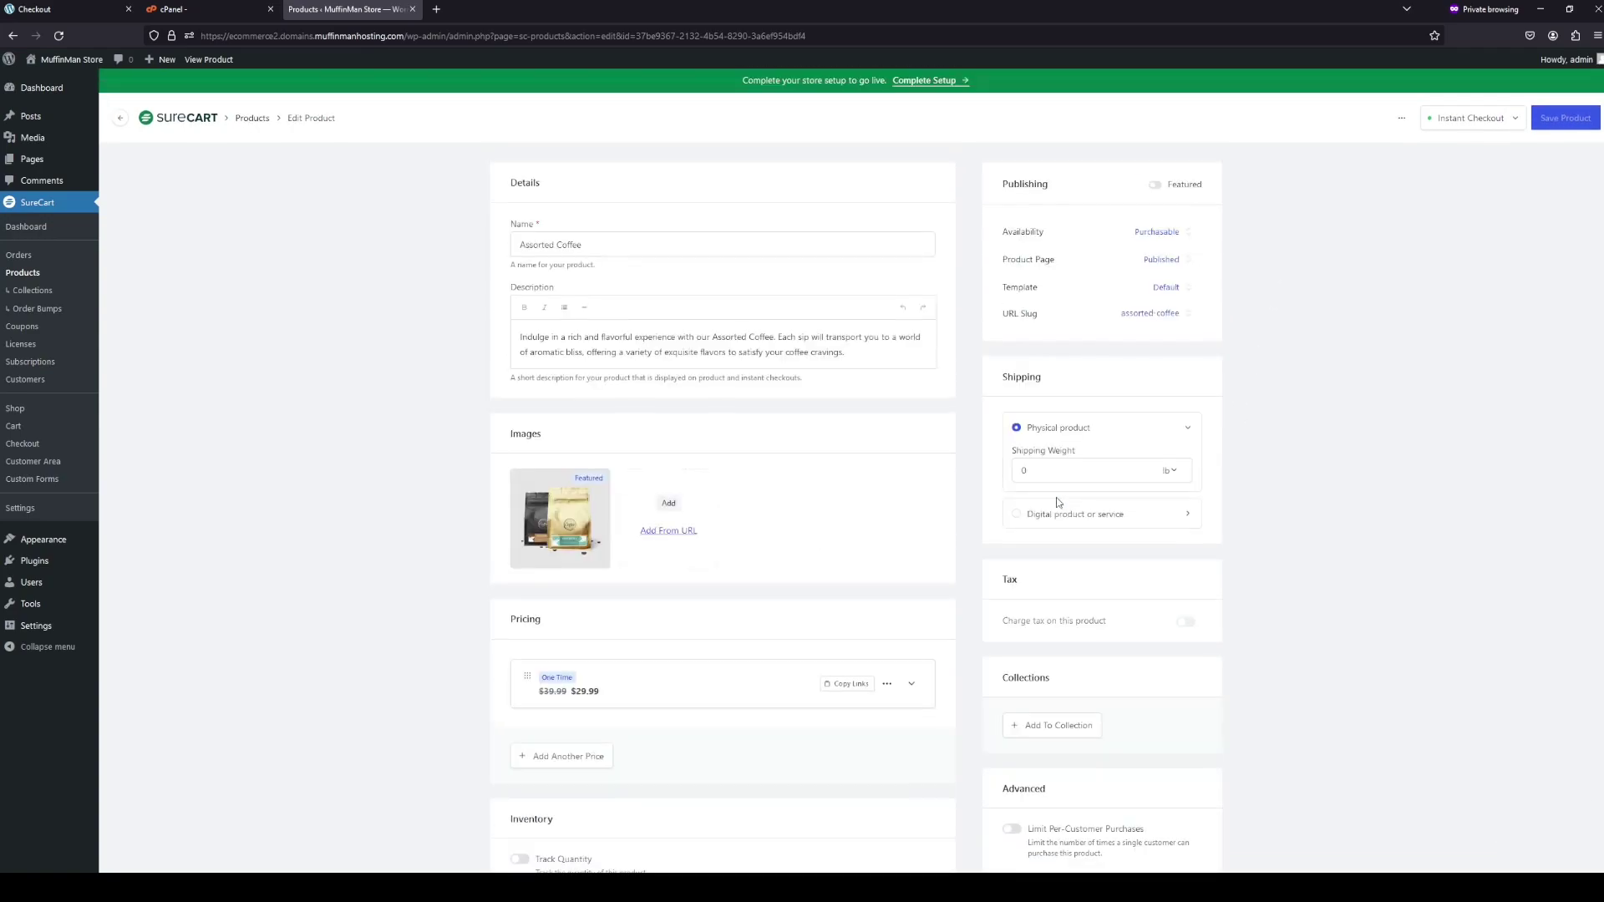
left_click(255, 120)
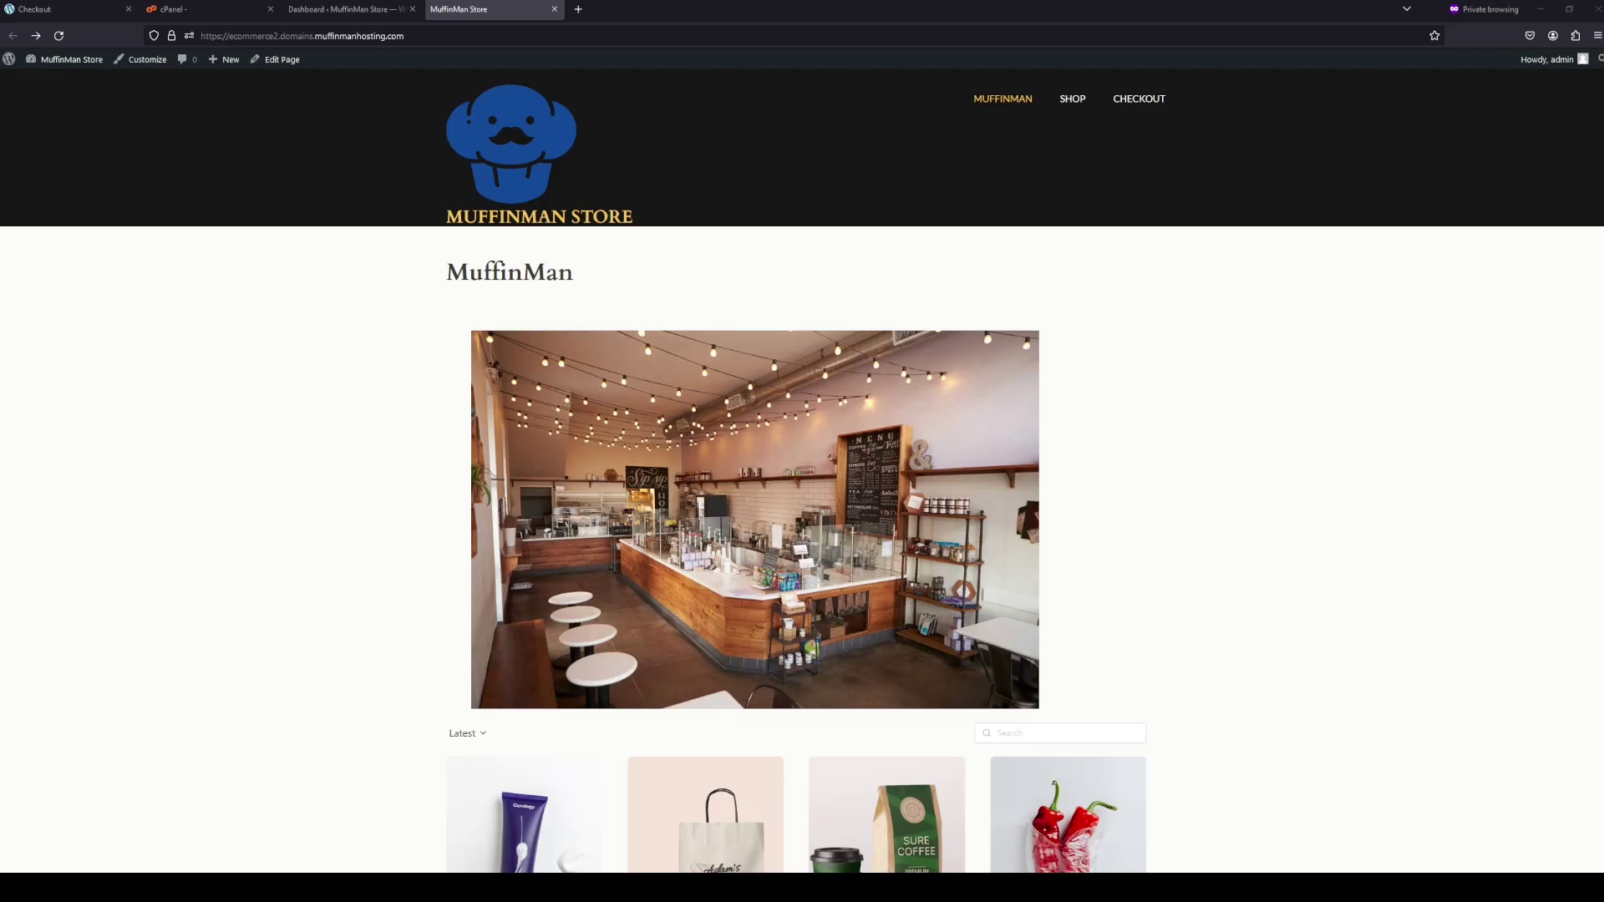
- Return from the MuffinMan Store front page to the SureCart Dashboard in WordPress
left_click(339, 9)
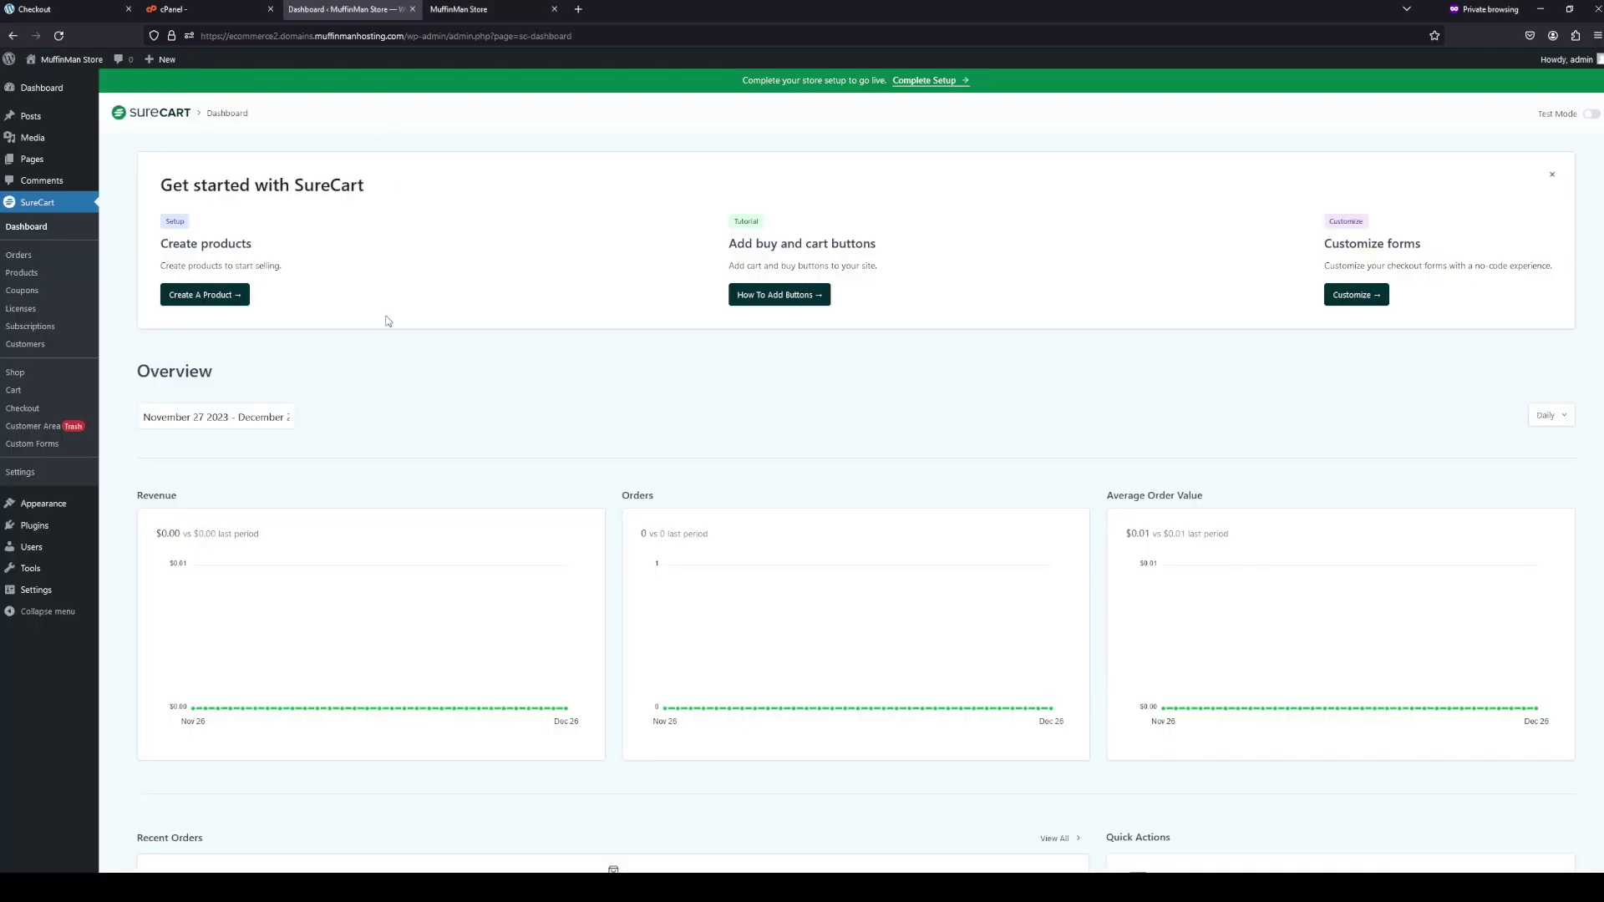